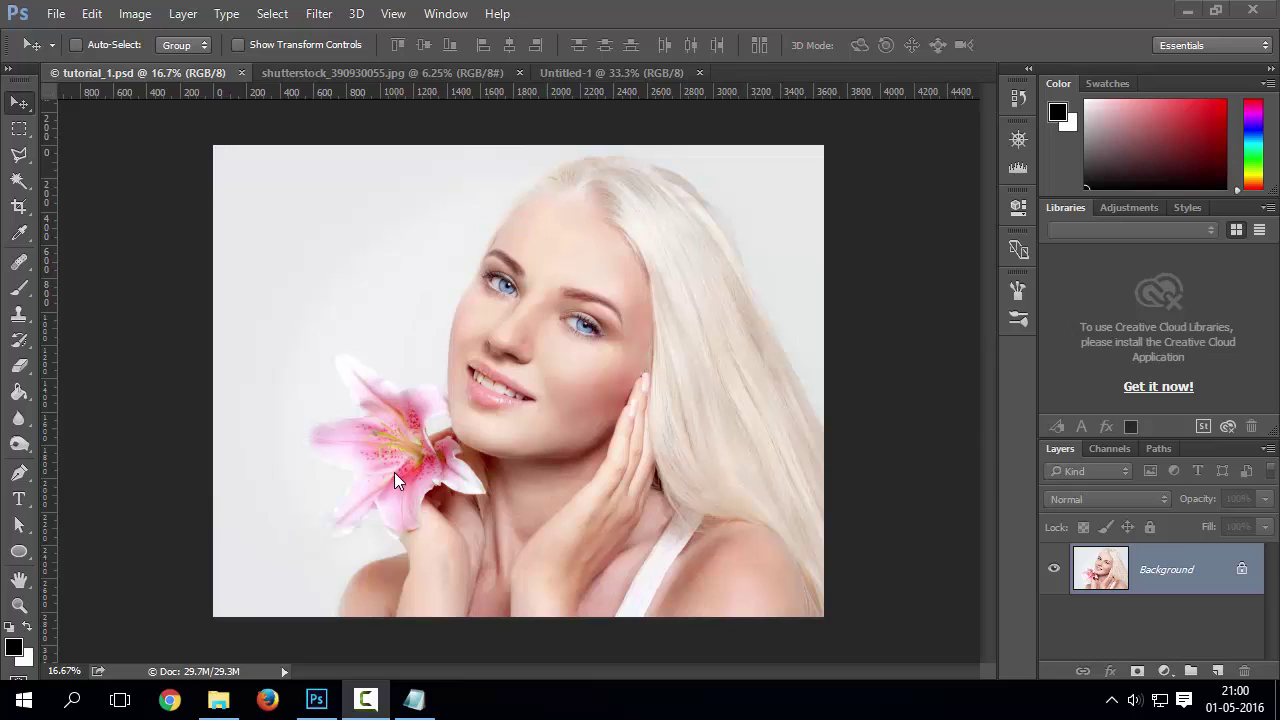
- Zoom in on the nose and lips with the Zoom tool, scrubby-zoom, and finish at 72.7% on the eye
{"action": "left_click", "coordinate": [19, 606]}
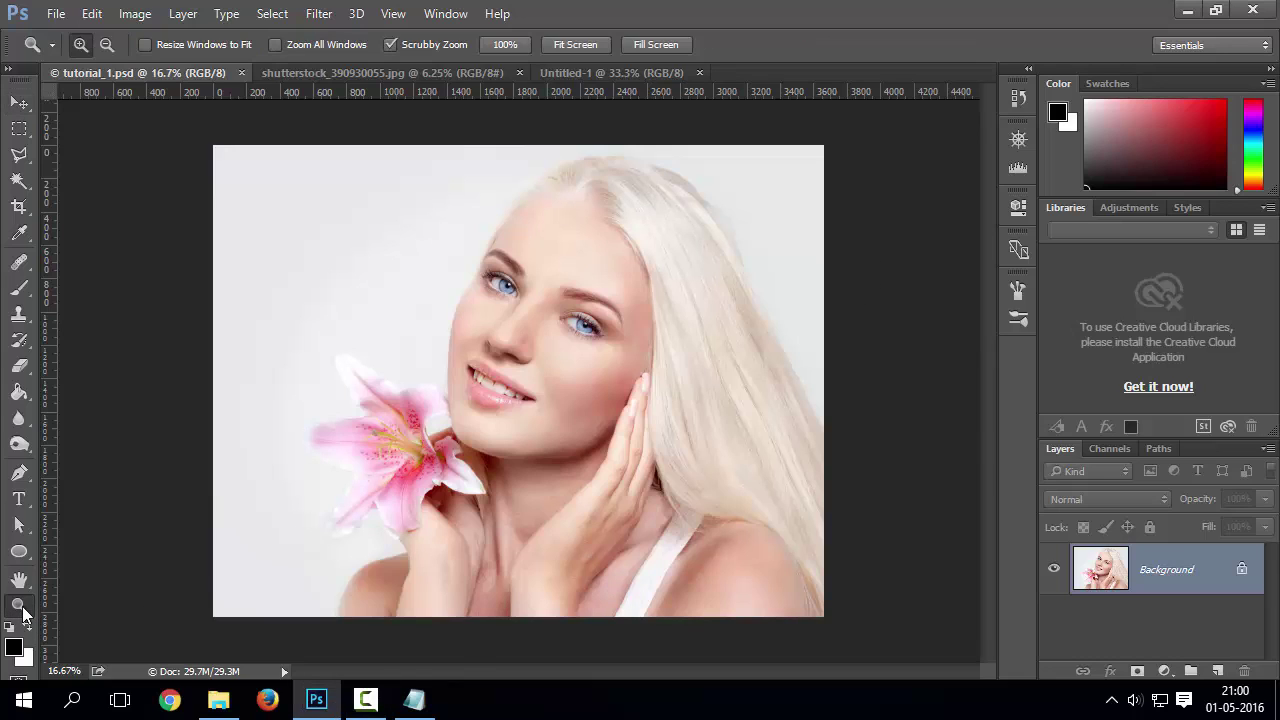
{"action": "left_click", "coordinate": [489, 341]}
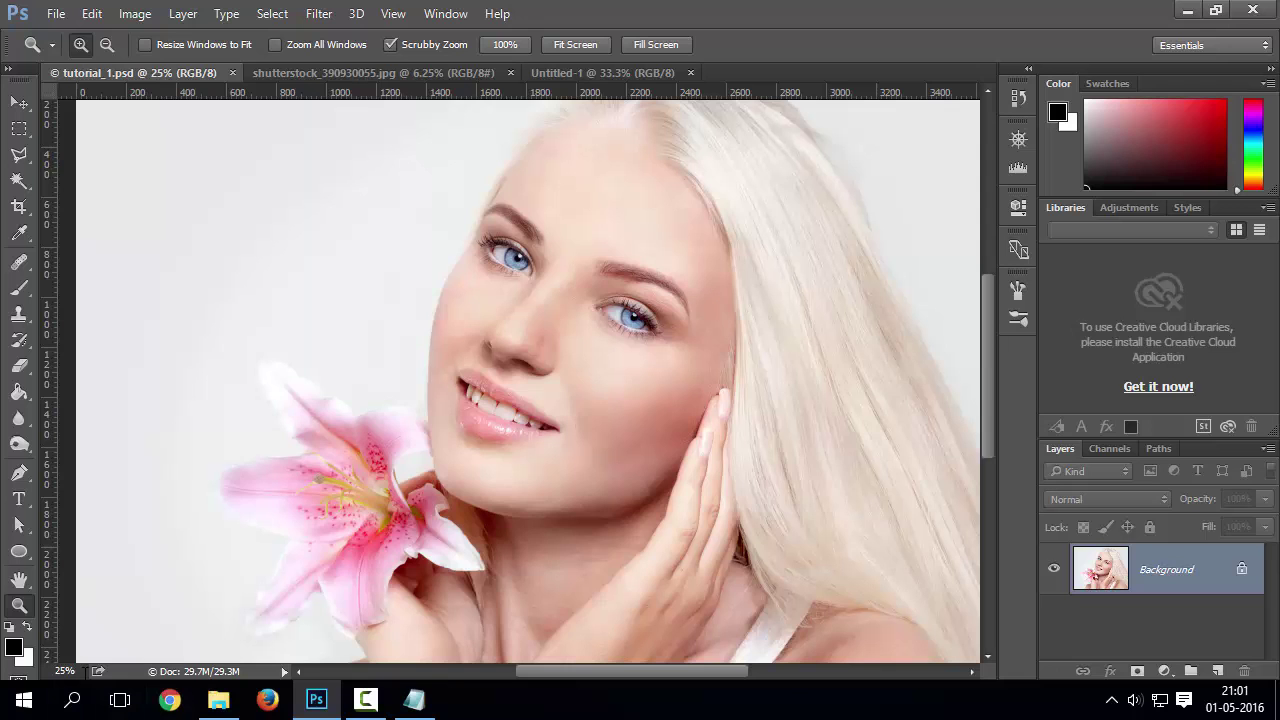
{"action": "left_click_drag", "start_coordinate": [469, 429], "coordinate": [470, 429]}
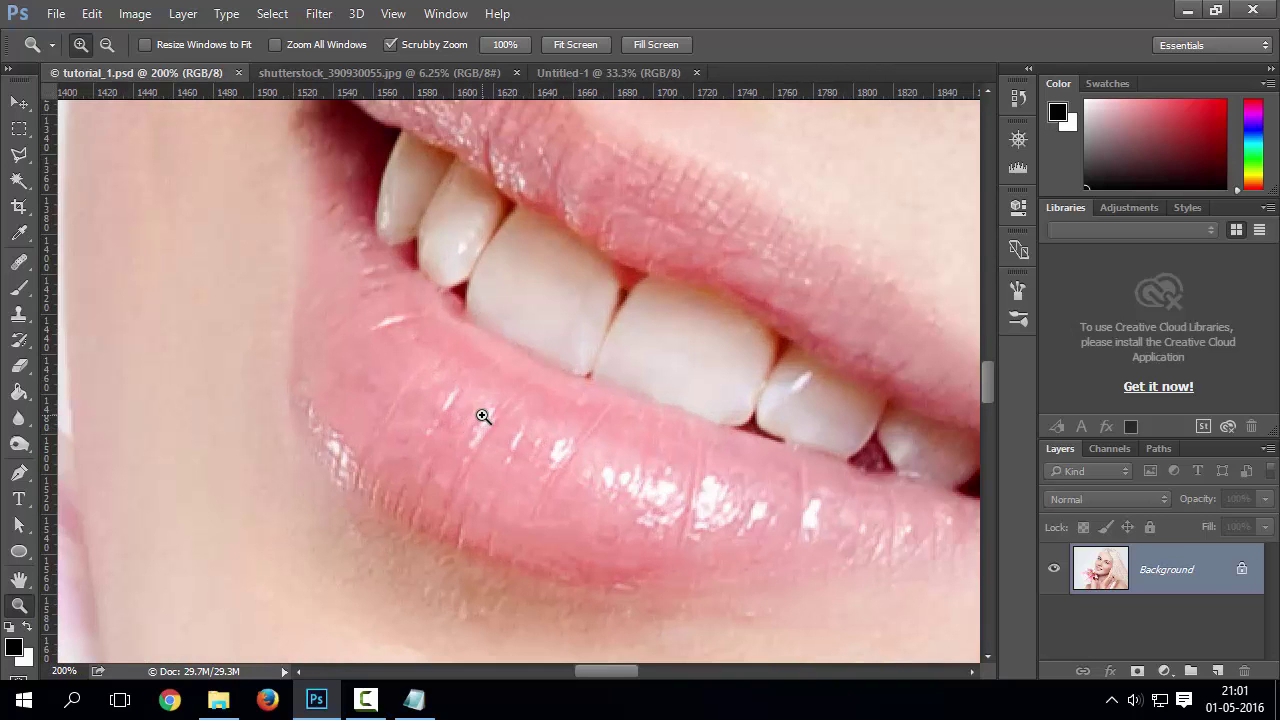
{"action": "left_click_drag", "start_coordinate": [473, 413], "coordinate": [297, 471]}
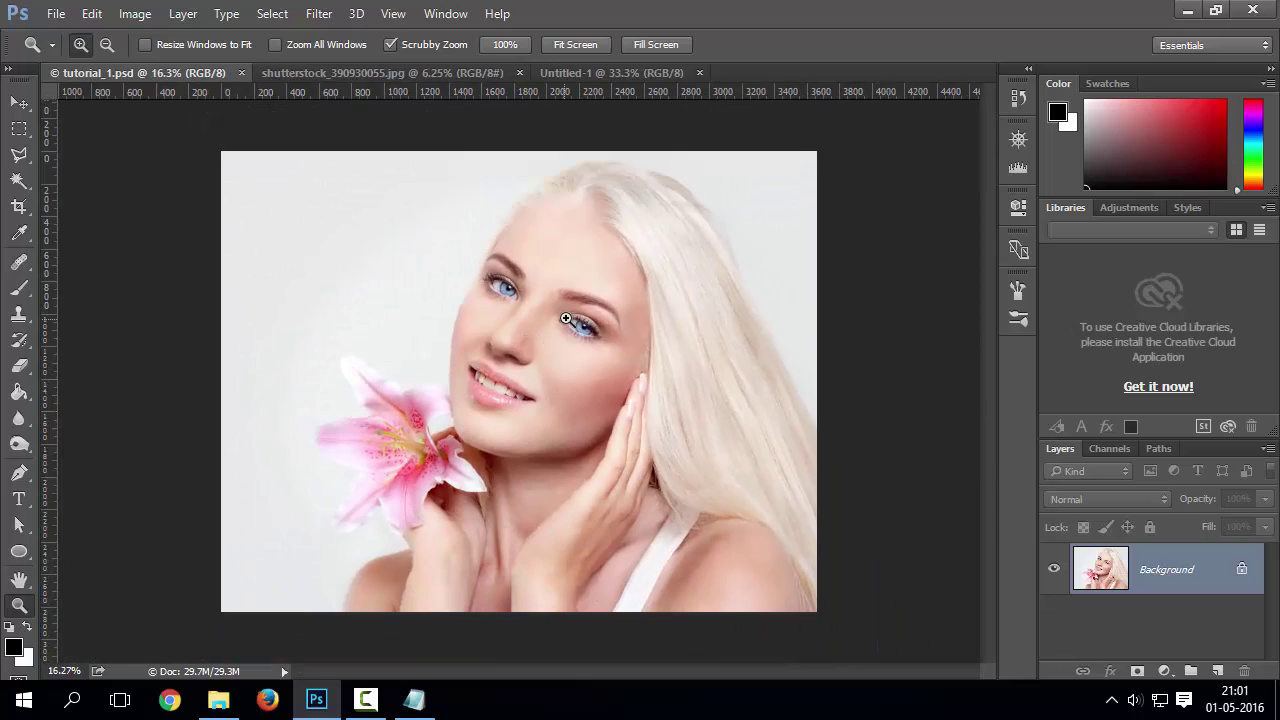
{"action": "left_click_drag", "start_coordinate": [565, 318], "coordinate": [421, 196]}
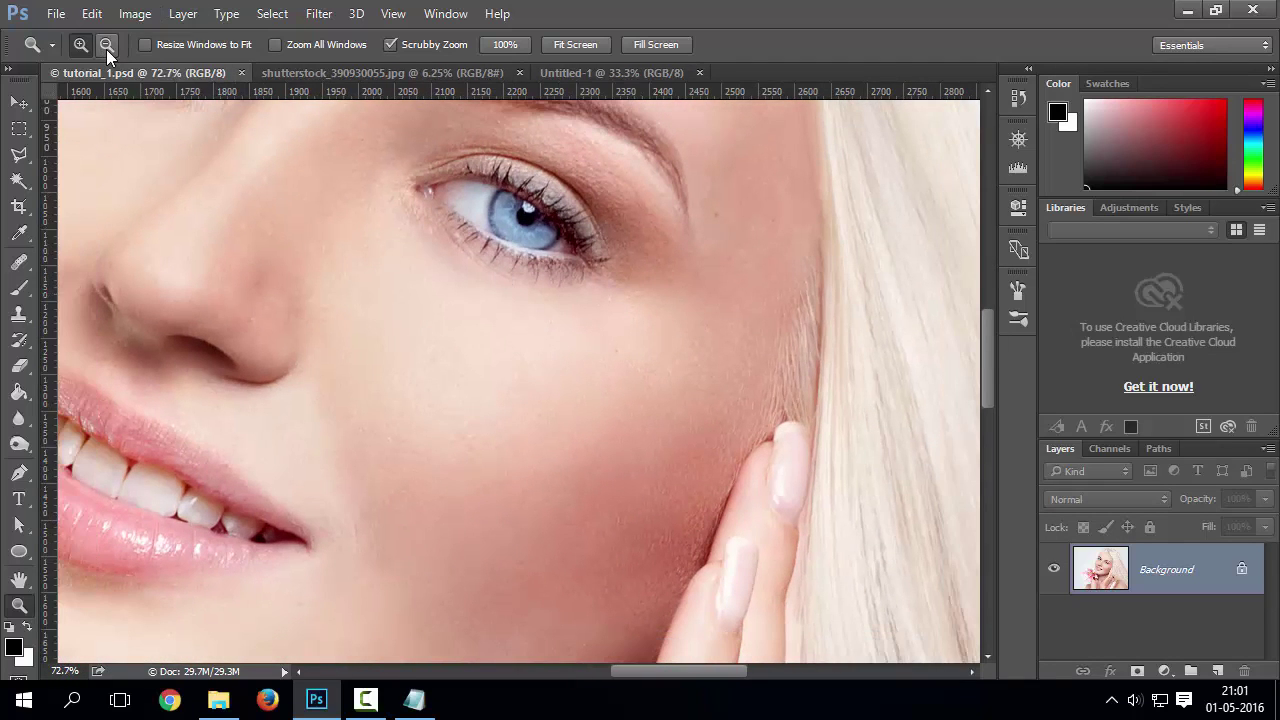
- Scrubby-zoom out to about 24% so the face, lily and hair all fit
{"action": "left_click_drag", "start_coordinate": [357, 307], "coordinate": [268, 351]}
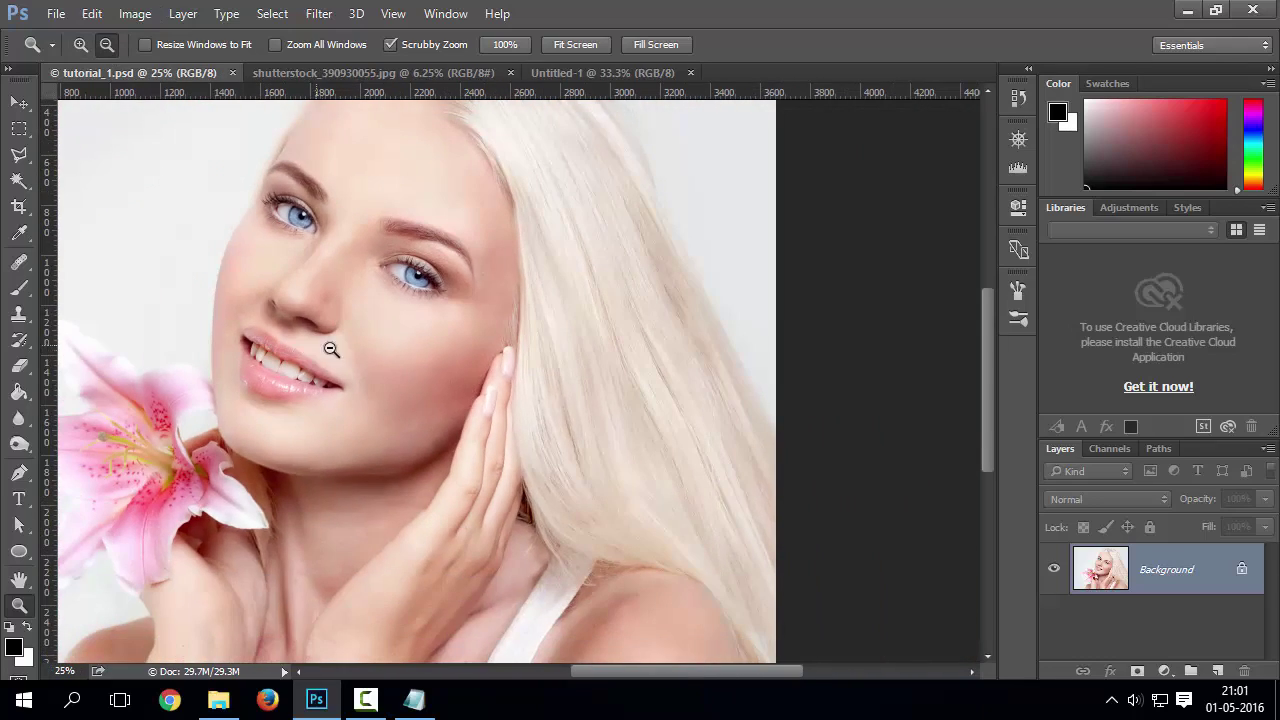
{"action": "mouse_move", "coordinate": [385, 332]}
{"action": "left_mouse_down"}
{"action": "mouse_move", "coordinate": [483, 318]}
{"action": "mouse_move", "coordinate": [363, 334]}
{"action": "mouse_move", "coordinate": [463, 310]}
{"action": "mouse_move", "coordinate": [391, 334]}
{"action": "left_mouse_up"}
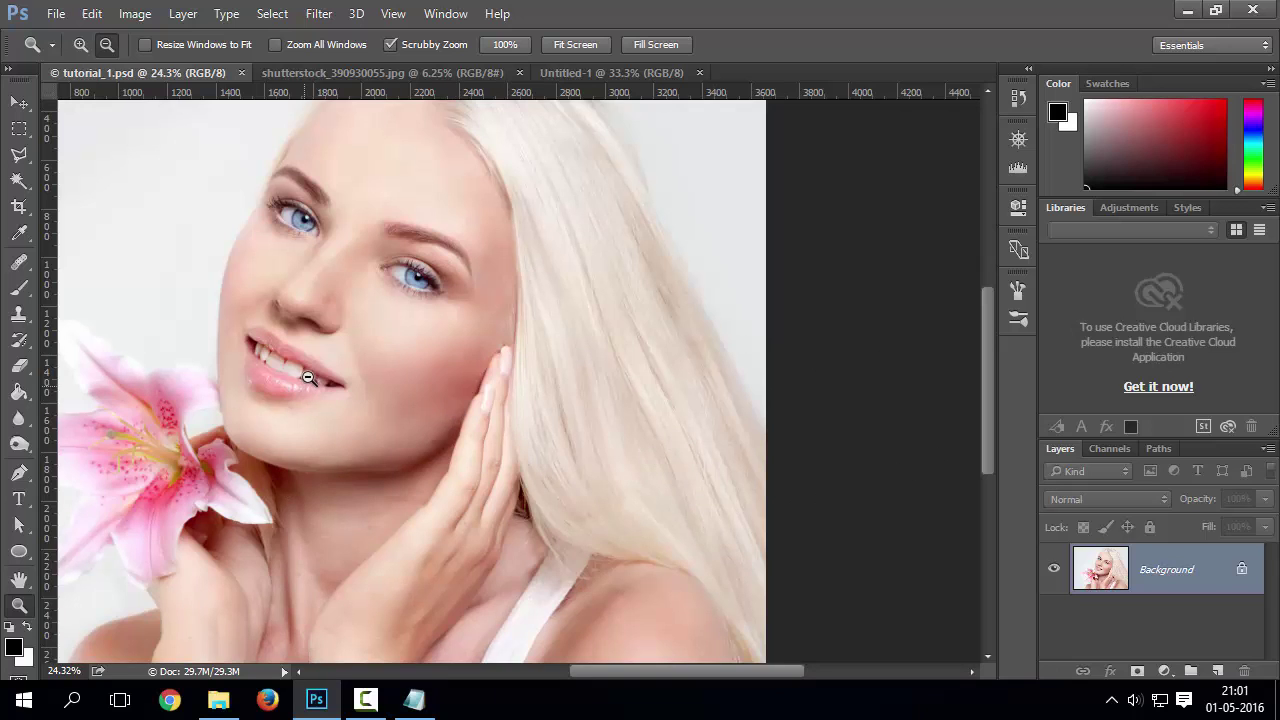
- Zoom to 54.34% and scroll the view down to the lily and neck
{"action": "left_click_drag", "start_coordinate": [343, 333], "coordinate": [422, 337]}
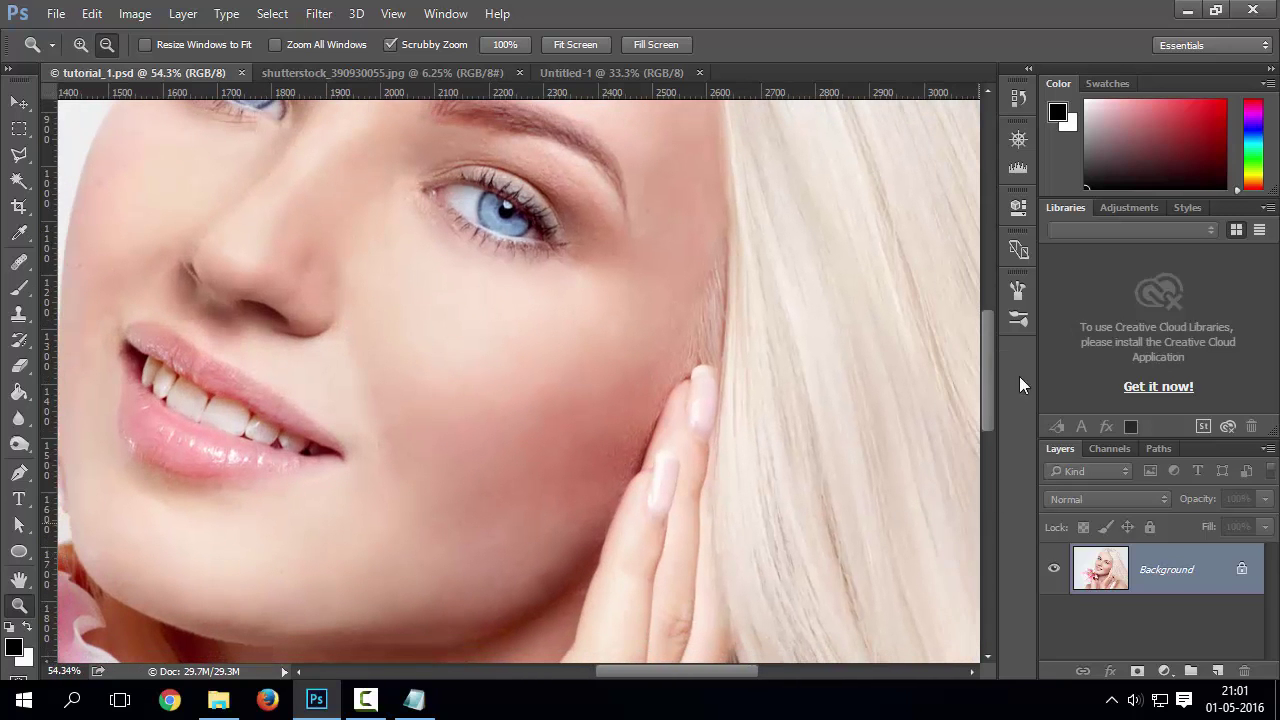
{"action": "left_click_drag", "start_coordinate": [991, 347], "coordinate": [991, 408]}
{"action": "left_click_drag", "start_coordinate": [643, 673], "coordinate": [587, 673]}
{"action": "left_click_drag", "start_coordinate": [985, 370], "coordinate": [986, 408]}
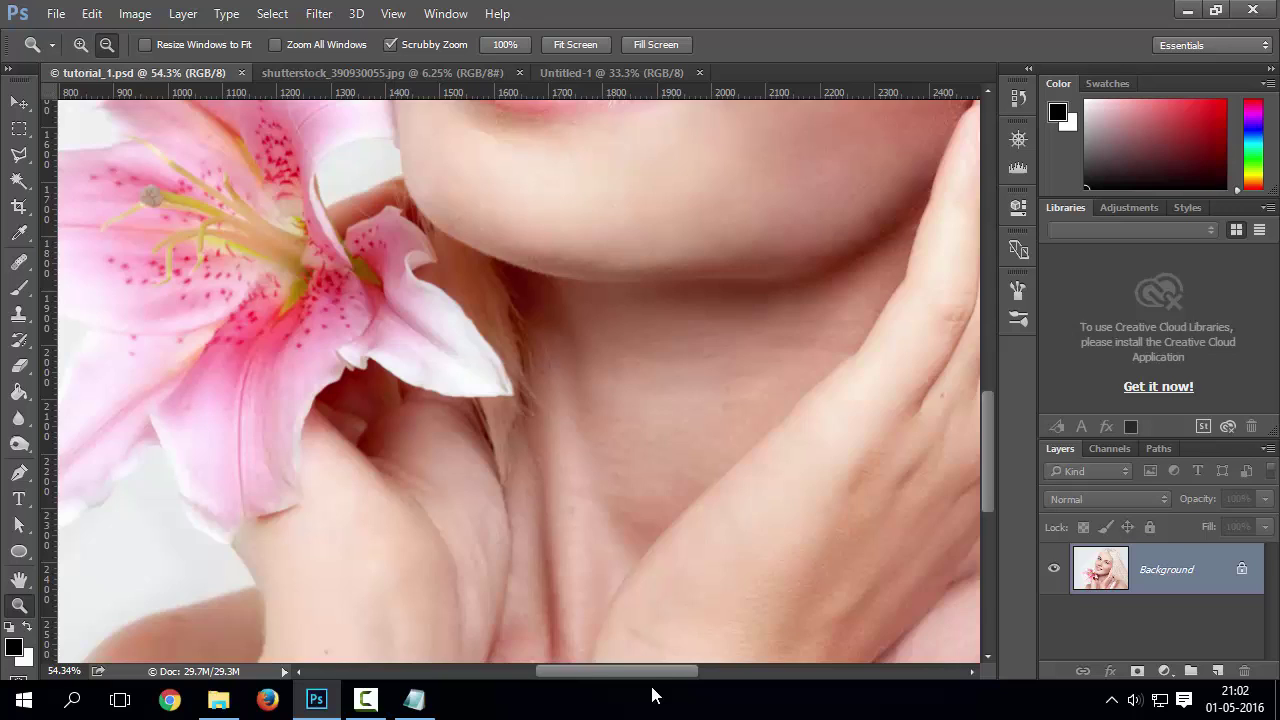
{"action": "mouse_move", "coordinate": [641, 672]}
{"action": "left_mouse_down"}
{"action": "mouse_move", "coordinate": [585, 675]}
{"action": "mouse_move", "coordinate": [630, 676]}
{"action": "left_mouse_up"}
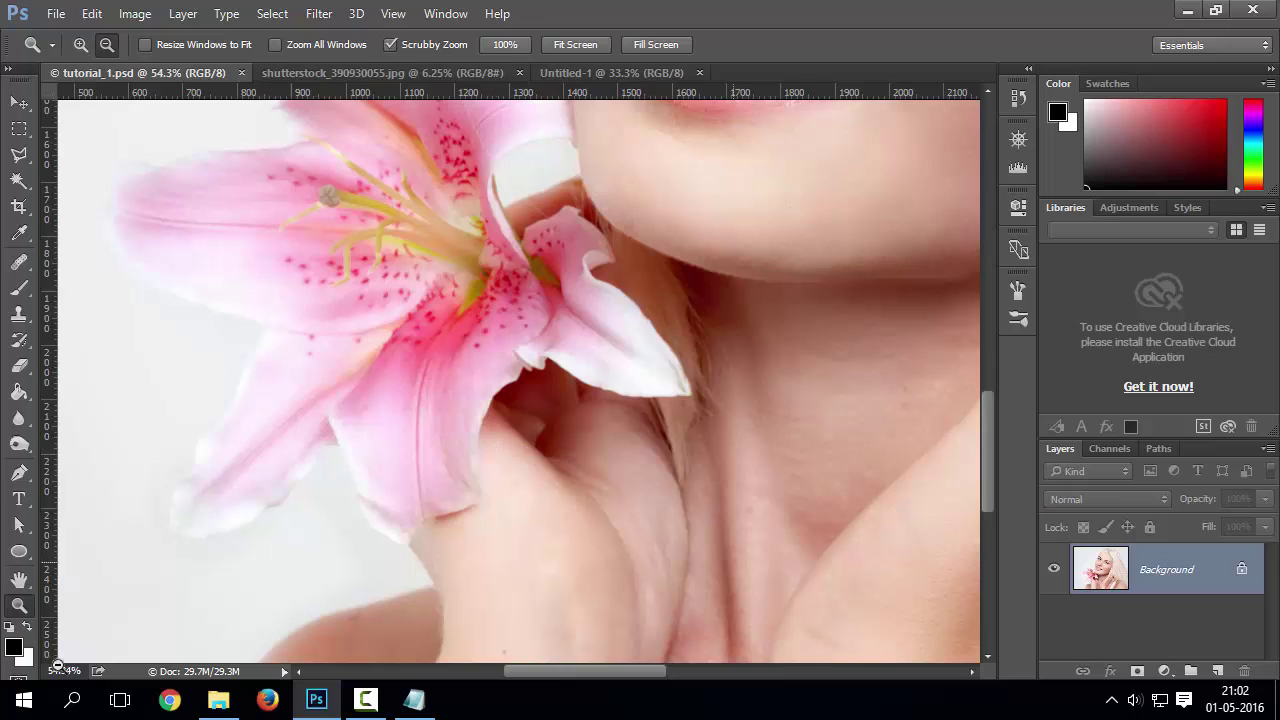
- Pan with the Hand tool over the eyes, hair, lips and fingers, then return to the Move tool
{"action": "left_click", "coordinate": [19, 581]}
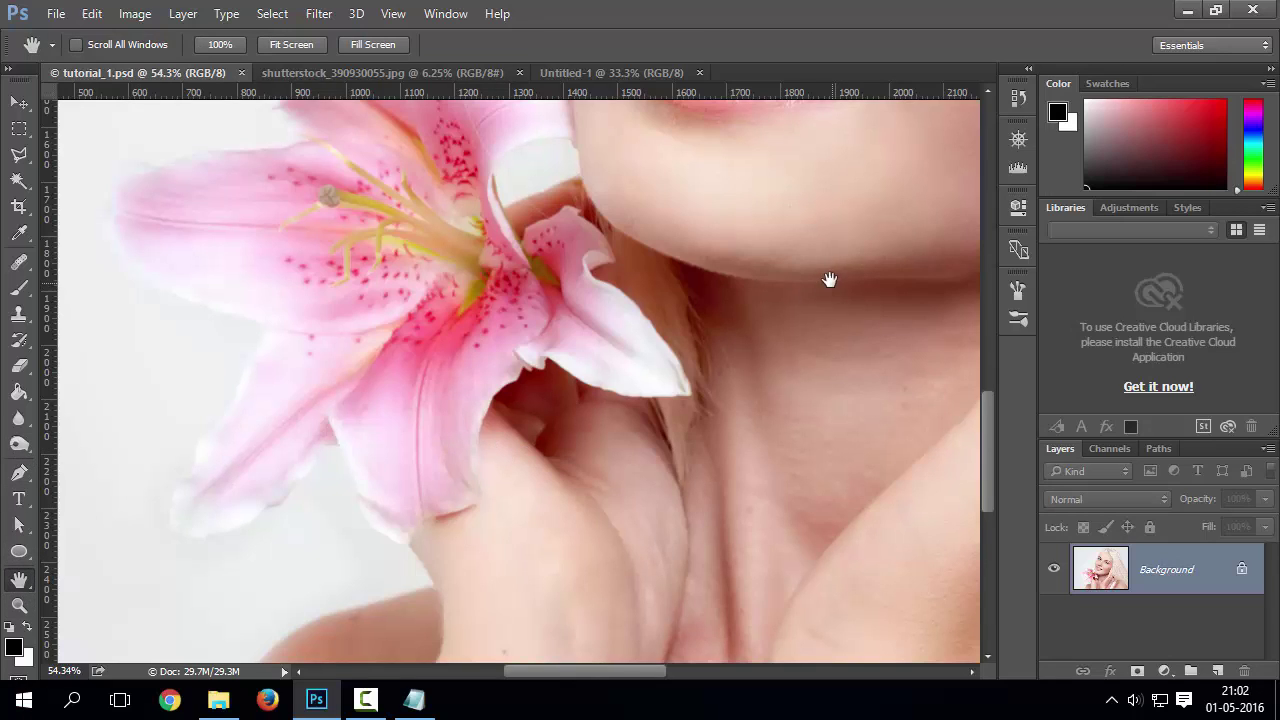
{"action": "left_click_drag", "start_coordinate": [829, 279], "coordinate": [569, 374]}
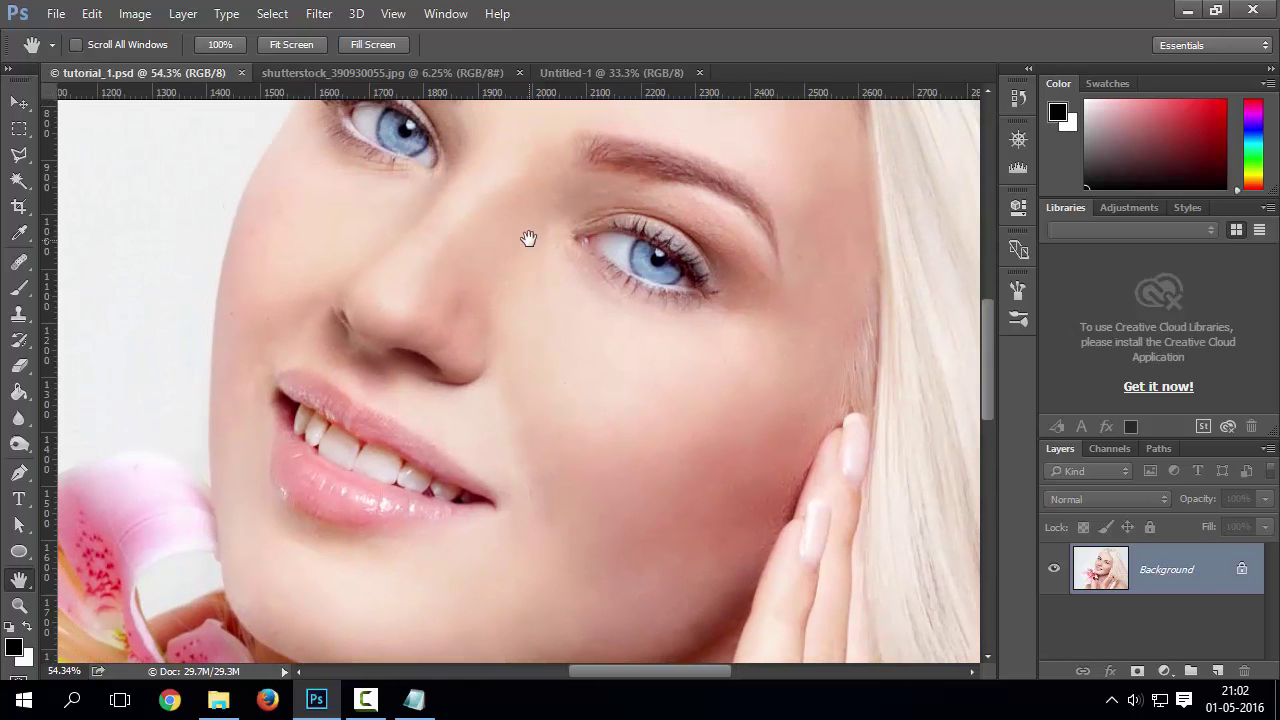
{"action": "left_click_drag", "start_coordinate": [533, 264], "coordinate": [534, 323]}
{"action": "left_click_drag", "start_coordinate": [571, 269], "coordinate": [465, 317]}
{"action": "left_click_drag", "start_coordinate": [617, 403], "coordinate": [481, 438]}
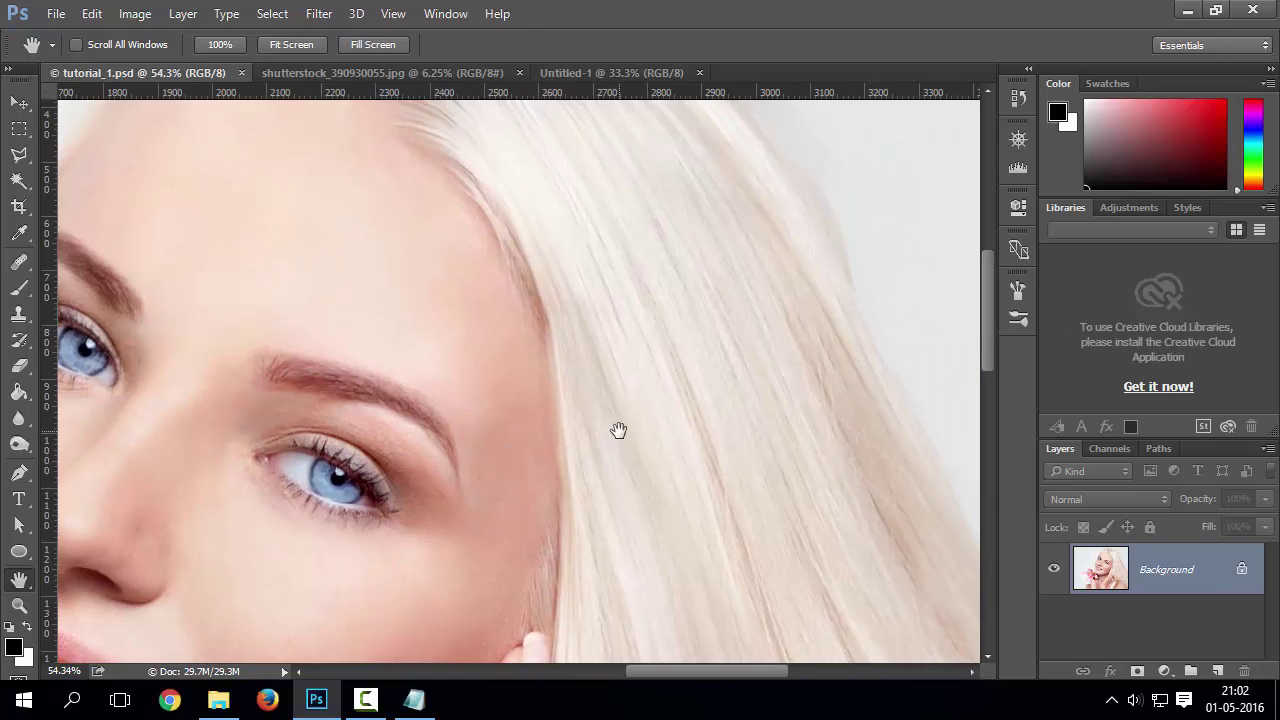
{"action": "left_click_drag", "start_coordinate": [618, 430], "coordinate": [634, 331]}
{"action": "left_click_drag", "start_coordinate": [563, 565], "coordinate": [699, 240]}
{"action": "left_click_drag", "start_coordinate": [674, 446], "coordinate": [645, 453]}
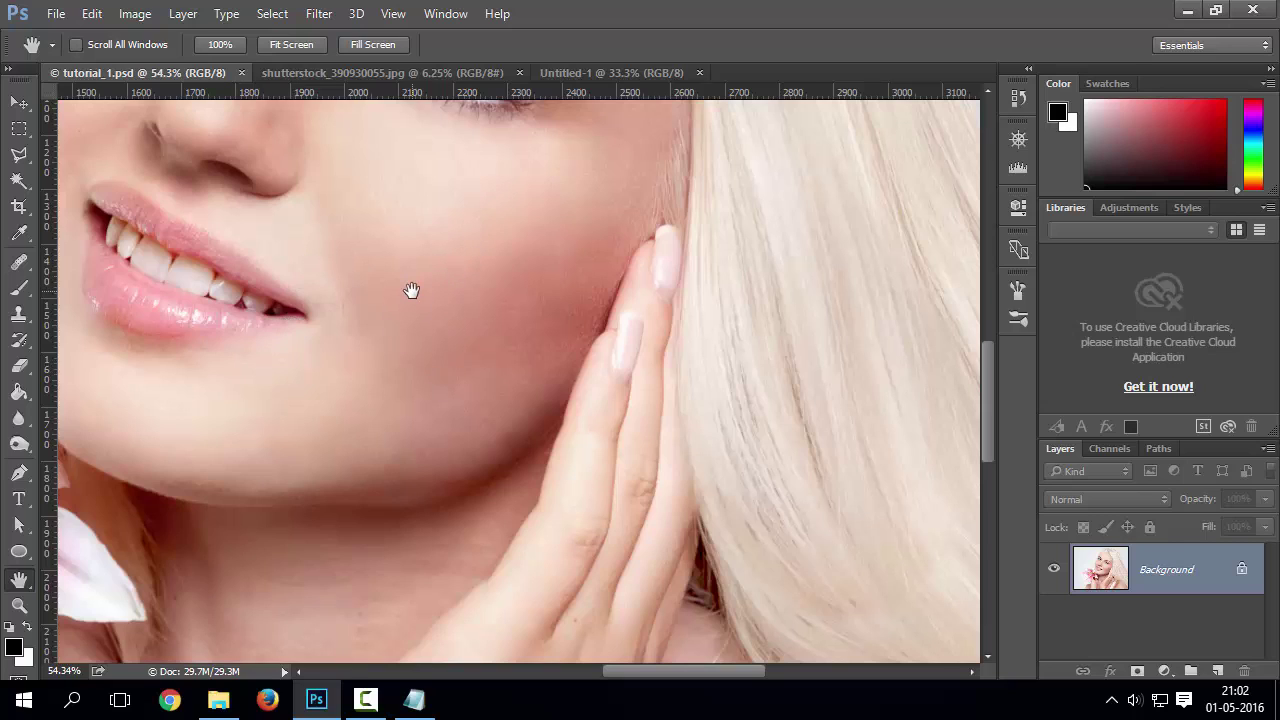
{"action": "left_click", "coordinate": [18, 103]}
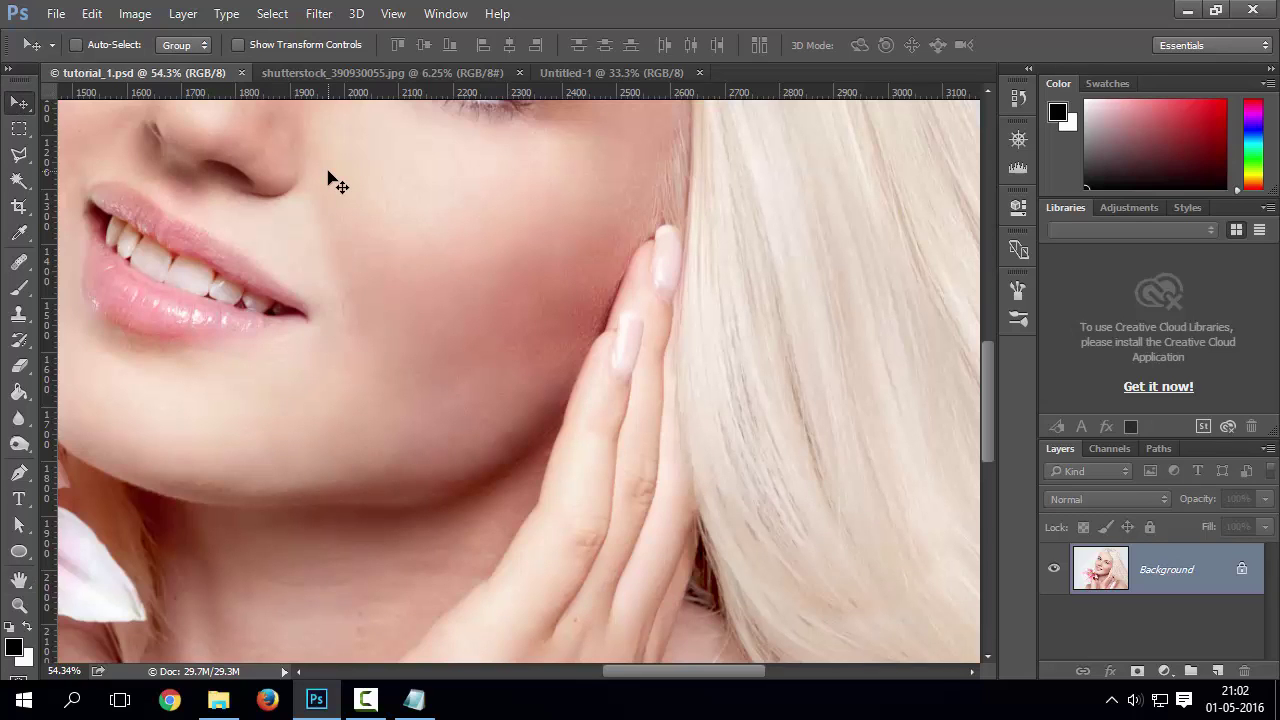
- Pan to the lily and eye, zoom out, then zoom to 69.7% on the lips and cheek
{"action": "left_click_drag", "start_coordinate": [431, 317], "coordinate": [558, 437]}
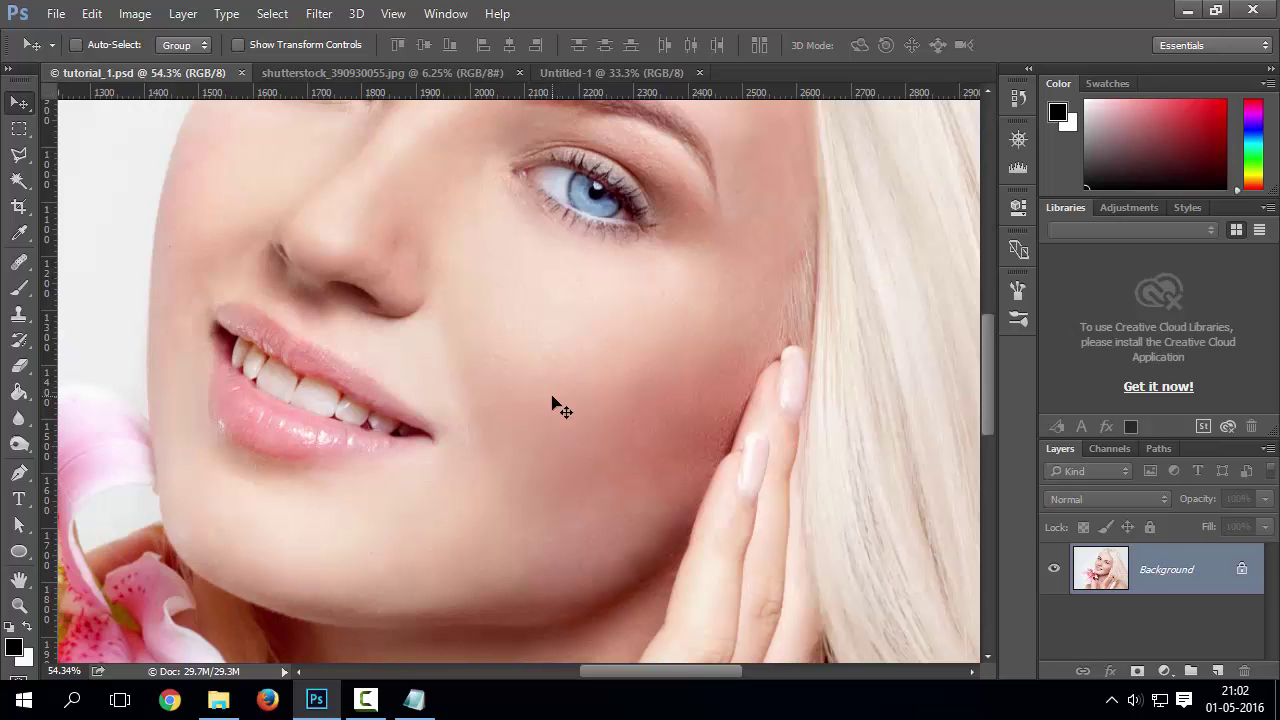
{"action": "scroll", "coordinate": [545, 402], "scroll_direction": "down", "scroll_amount": 5}
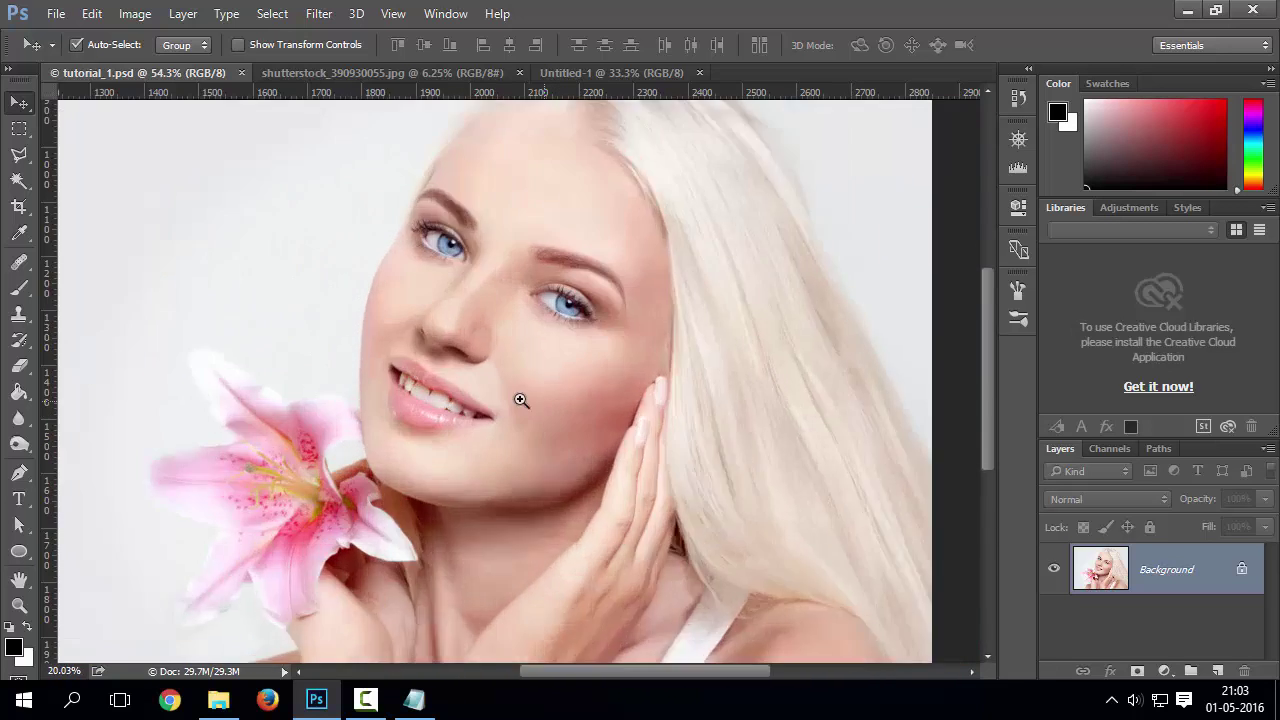
{"action": "left_click_drag", "start_coordinate": [520, 400], "coordinate": [451, 651]}
{"action": "right_click", "coordinate": [489, 417]}
{"action": "left_click", "coordinate": [431, 386]}
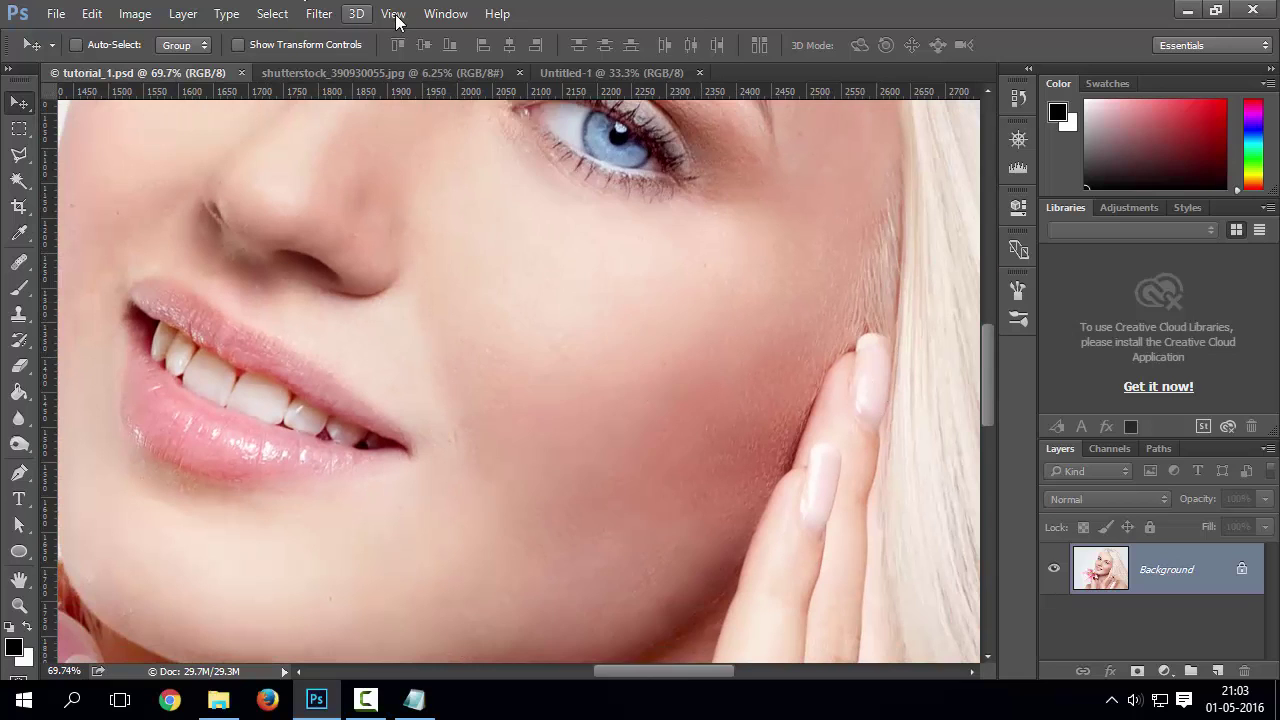
- Show the Navigator panel and move its view box to the fingers and hair
{"action": "left_click", "coordinate": [445, 13]}
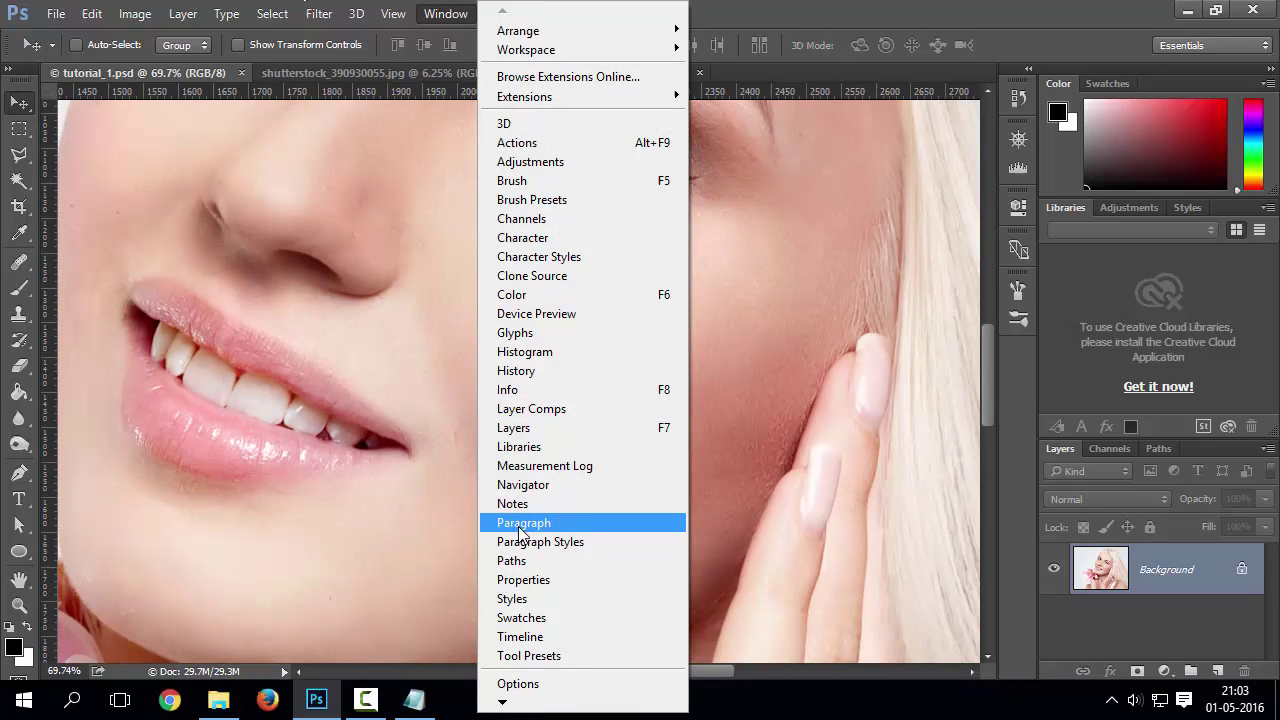
{"action": "left_click", "coordinate": [551, 485]}
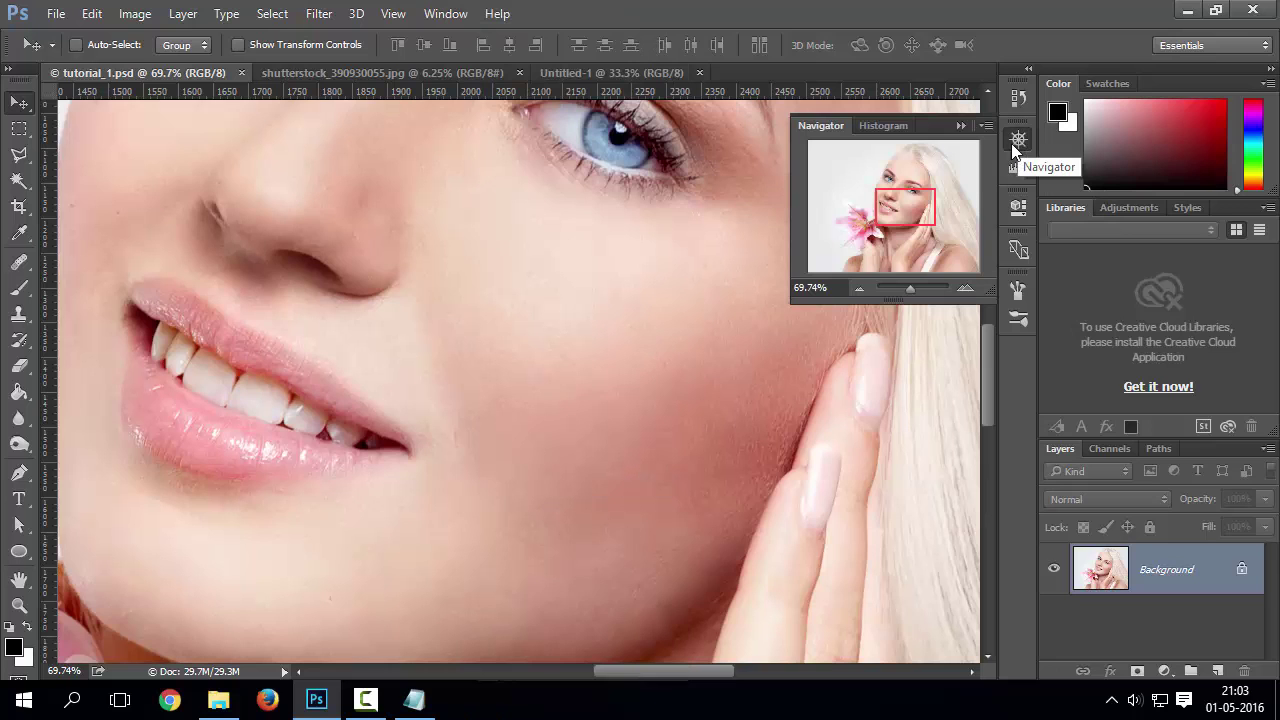
{"action": "left_click_drag", "start_coordinate": [890, 206], "coordinate": [914, 220]}
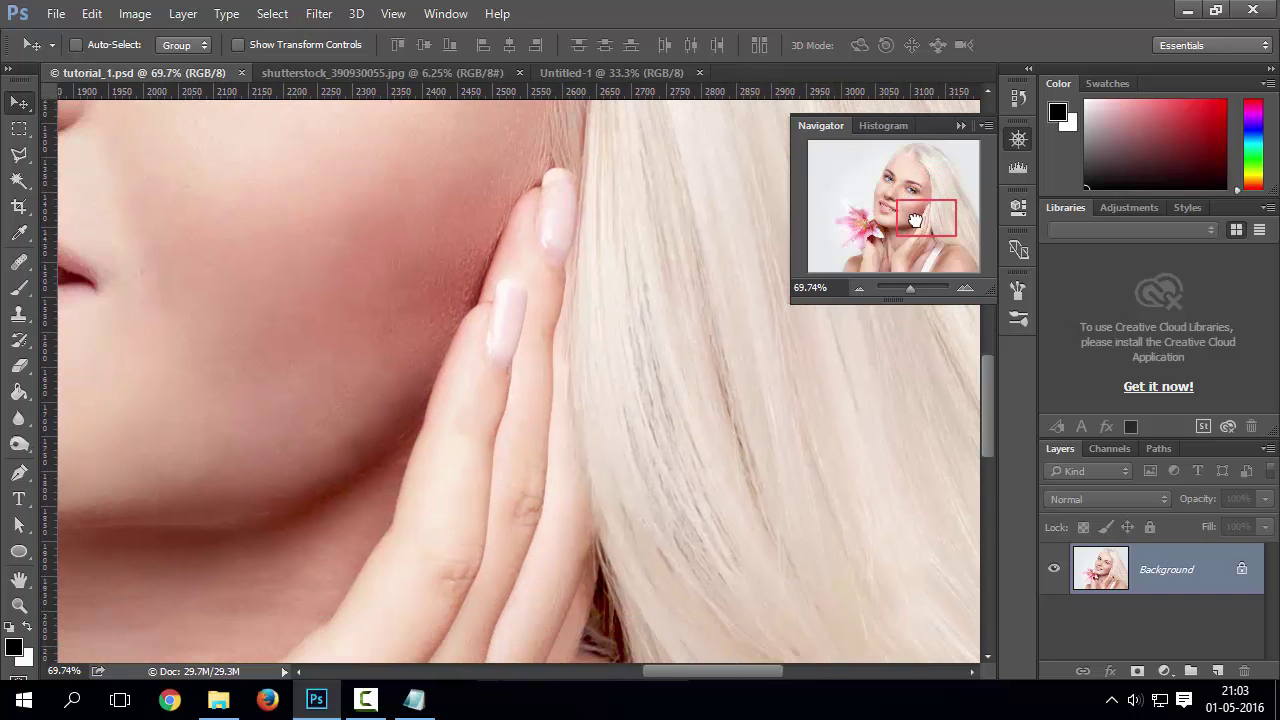
- Zoom out four steps in the Navigator, back in to 100%, and pan to the eye and eyebrow
{"action": "left_click", "coordinate": [858, 288]}
{"action": "left_click", "coordinate": [858, 288]}
{"action": "left_click", "coordinate": [858, 288]}
{"action": "left_click", "coordinate": [858, 288]}
{"action": "left_click", "coordinate": [858, 288]}
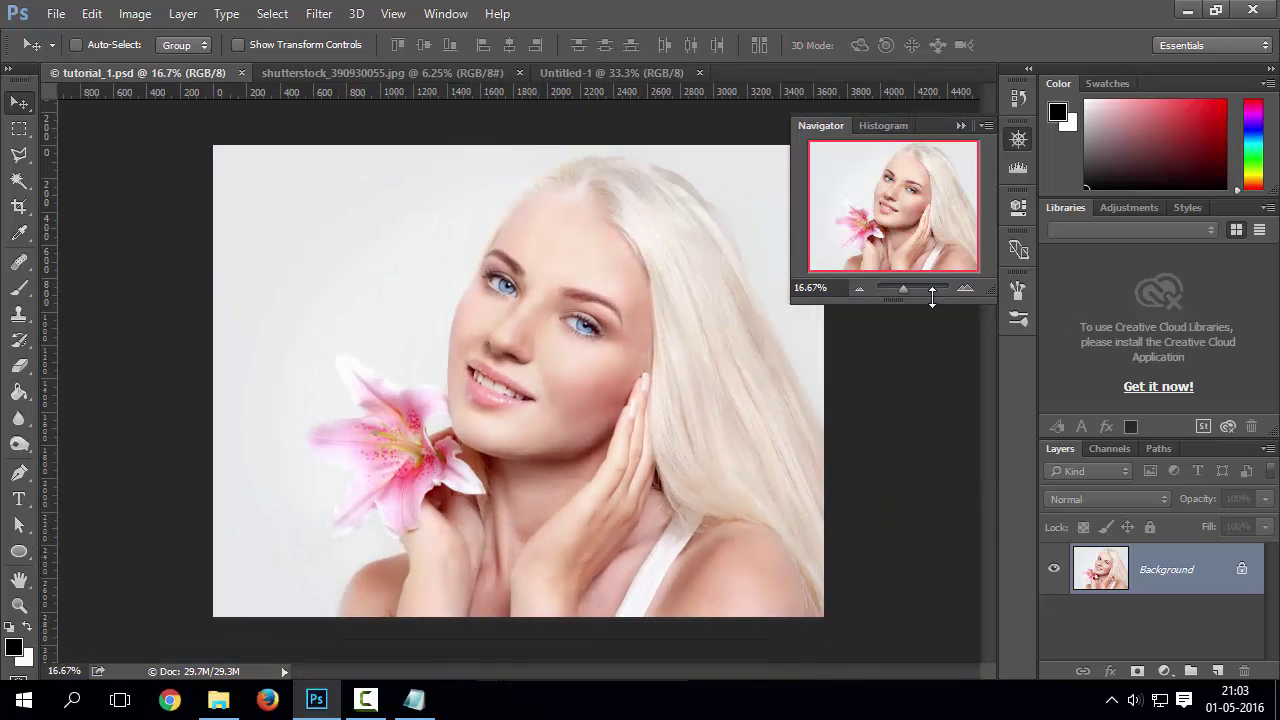
{"action": "left_click", "coordinate": [966, 288]}
{"action": "left_click", "coordinate": [966, 288]}
{"action": "left_click", "coordinate": [966, 288]}
{"action": "left_click", "coordinate": [966, 288]}
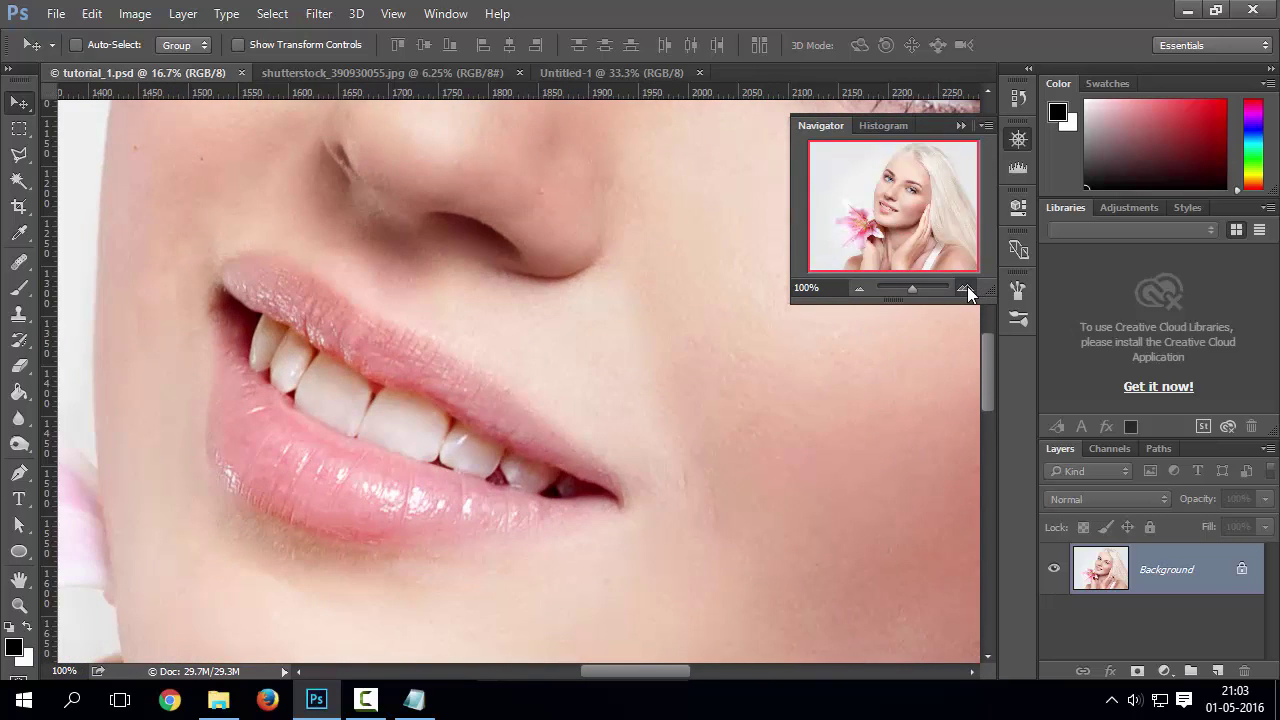
{"action": "left_click", "coordinate": [966, 288]}
{"action": "left_click_drag", "start_coordinate": [885, 203], "coordinate": [905, 186]}
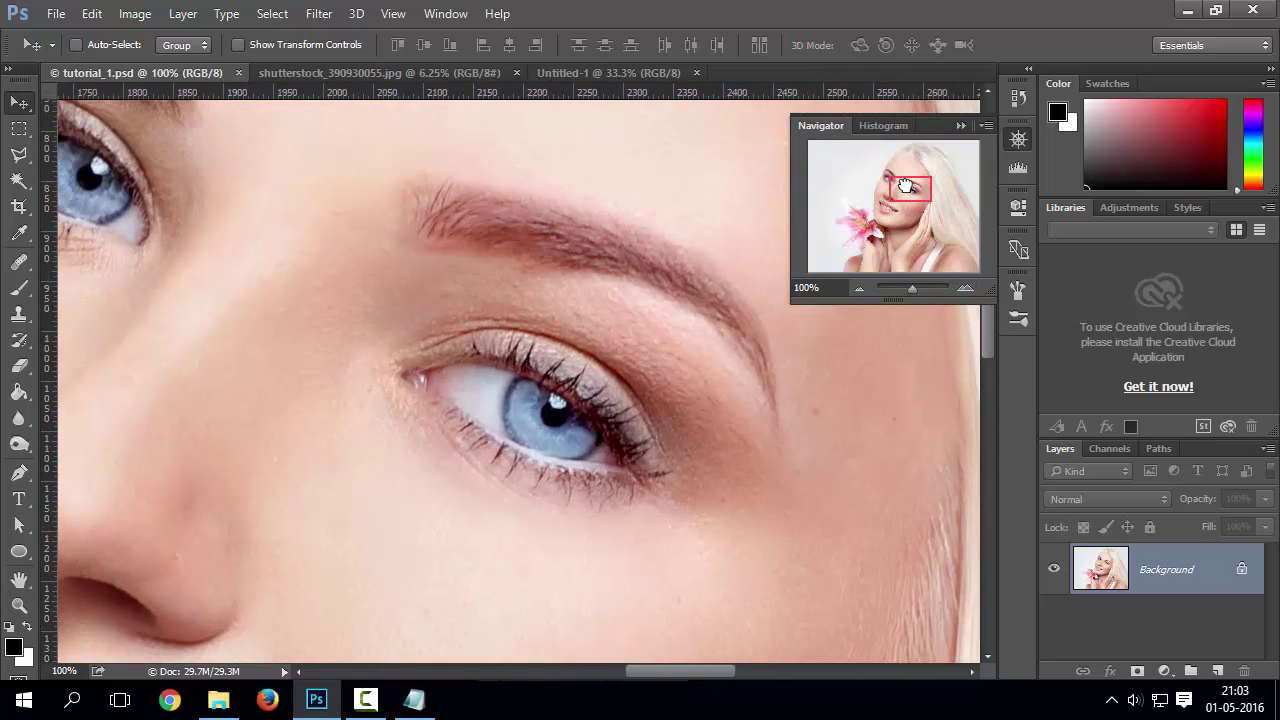
- Inspect the eye and cheek at 200%, then zoom out and fit the whole photo on screen
{"action": "left_click", "coordinate": [966, 288]}
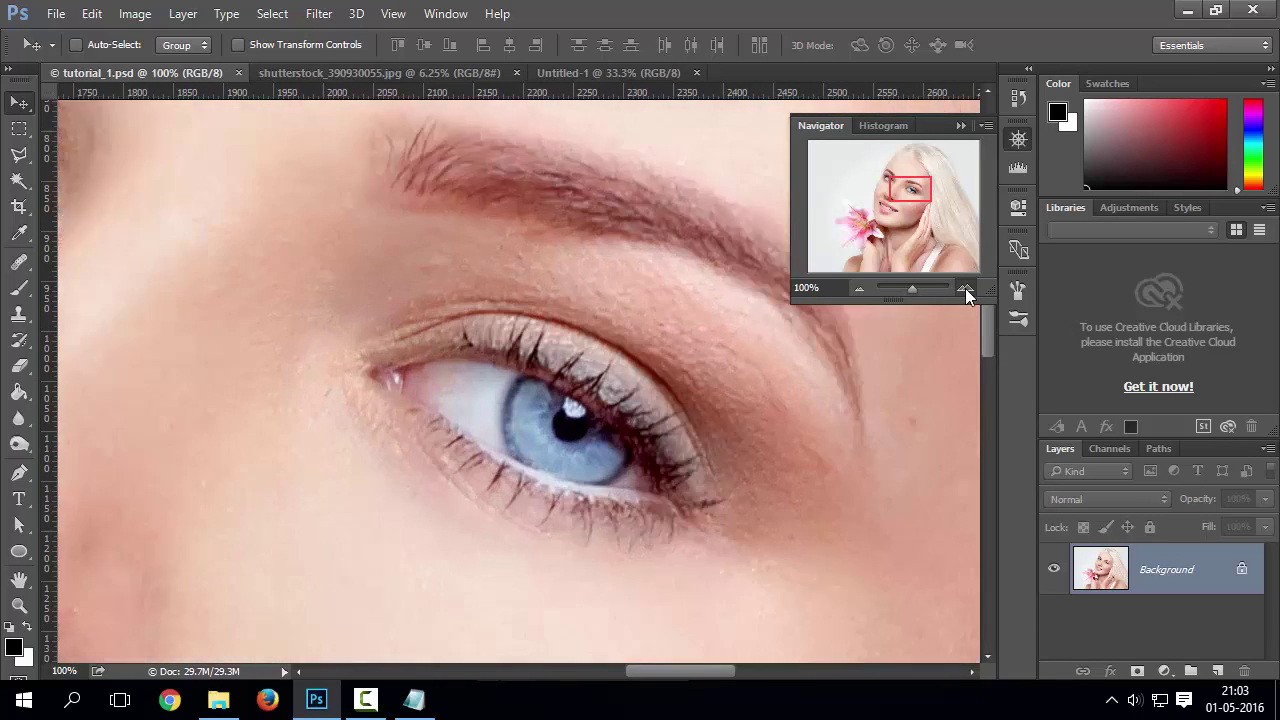
{"action": "left_click_drag", "start_coordinate": [912, 195], "coordinate": [914, 198]}
{"action": "left_click", "coordinate": [857, 287]}
{"action": "left_click", "coordinate": [858, 288]}
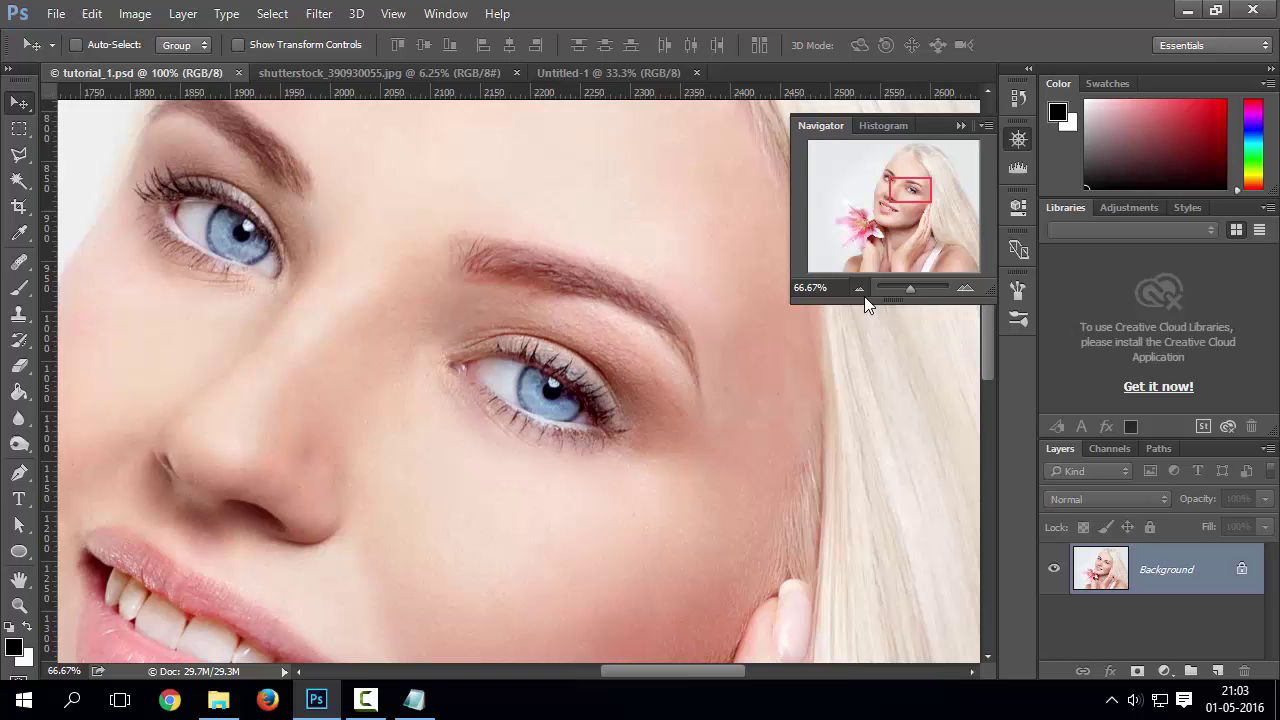
{"action": "left_click", "coordinate": [960, 286]}
{"action": "mouse_move", "coordinate": [885, 207]}
{"action": "left_mouse_down"}
{"action": "mouse_move", "coordinate": [834, 240]}
{"action": "mouse_move", "coordinate": [870, 250]}
{"action": "mouse_move", "coordinate": [893, 222]}
{"action": "left_mouse_up"}
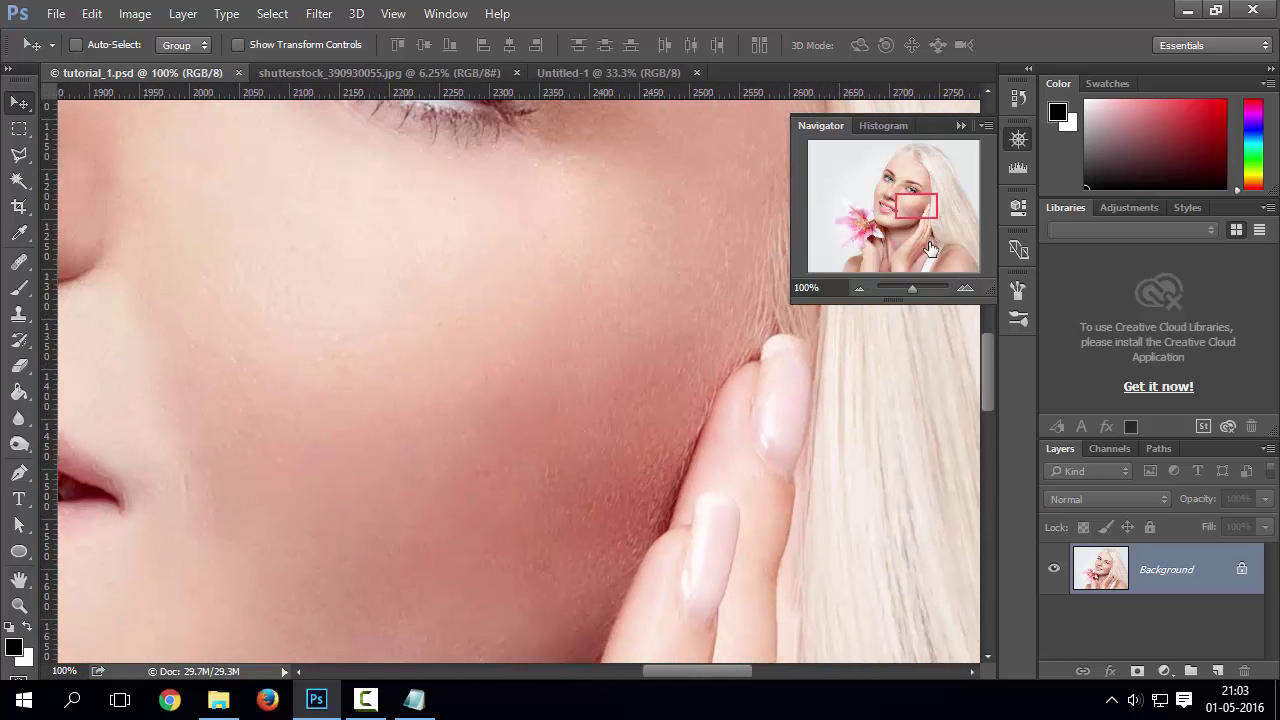
{"action": "left_click", "coordinate": [958, 289]}
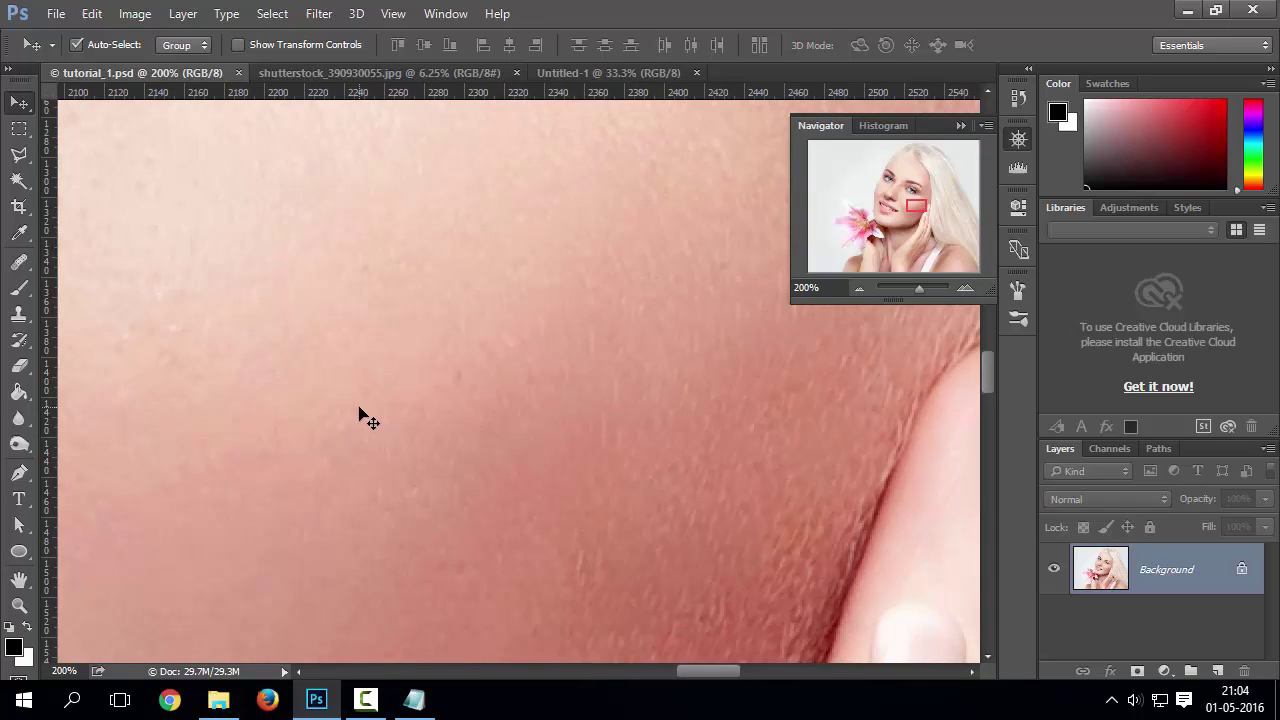
{"action": "key", "text": "ctrl+minus"}
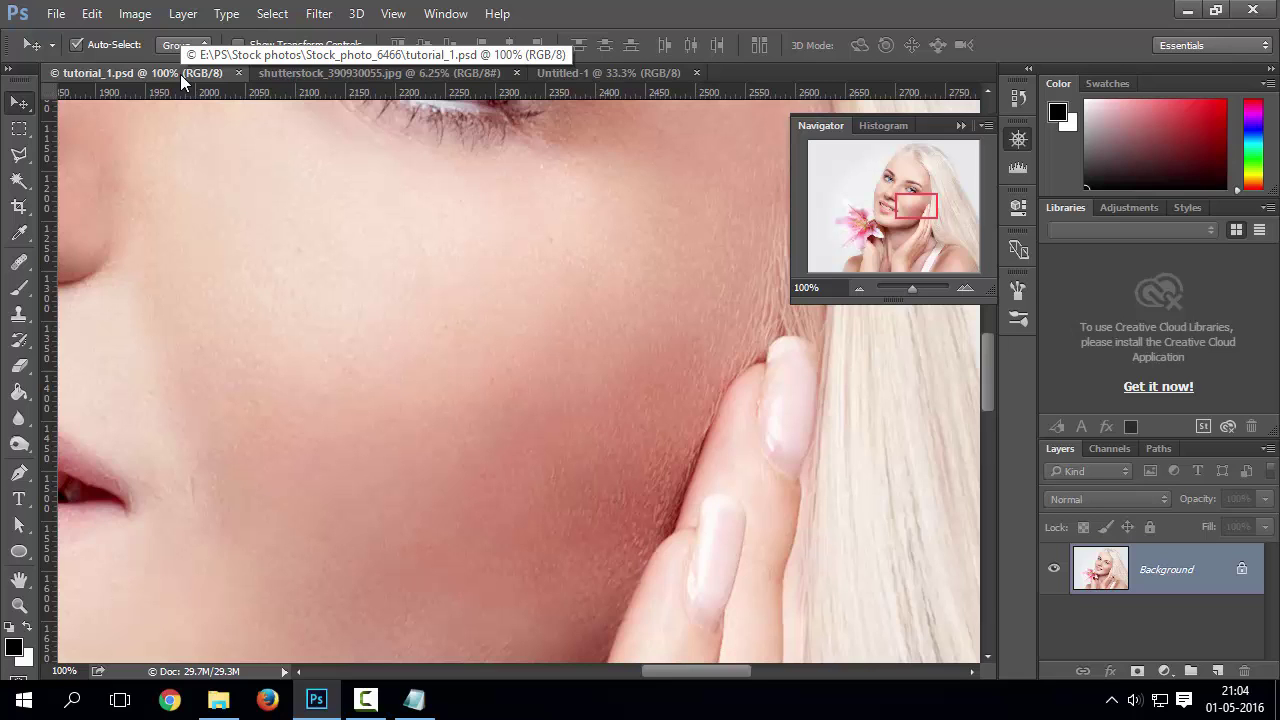
{"action": "key", "text": "ctrl+0"}
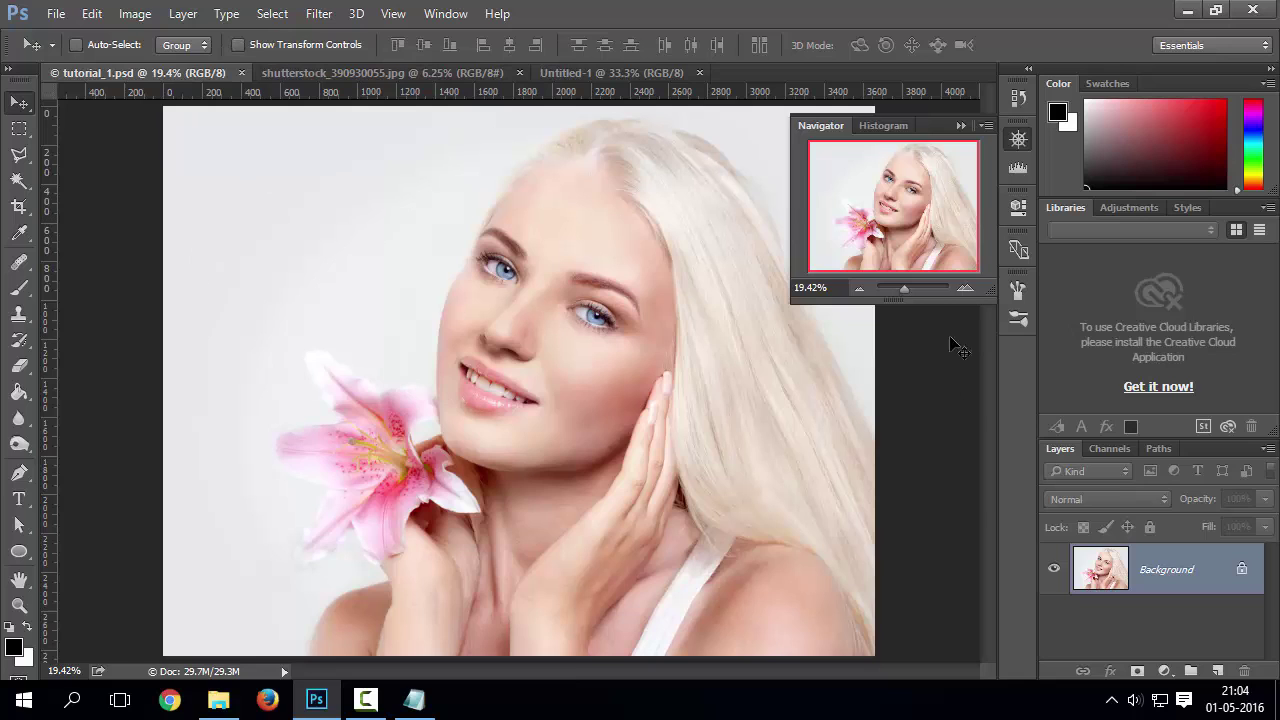
- Toggle the Navigator panel, make it taller, then collapse it to show the full portrait
{"action": "left_click", "coordinate": [1018, 139]}
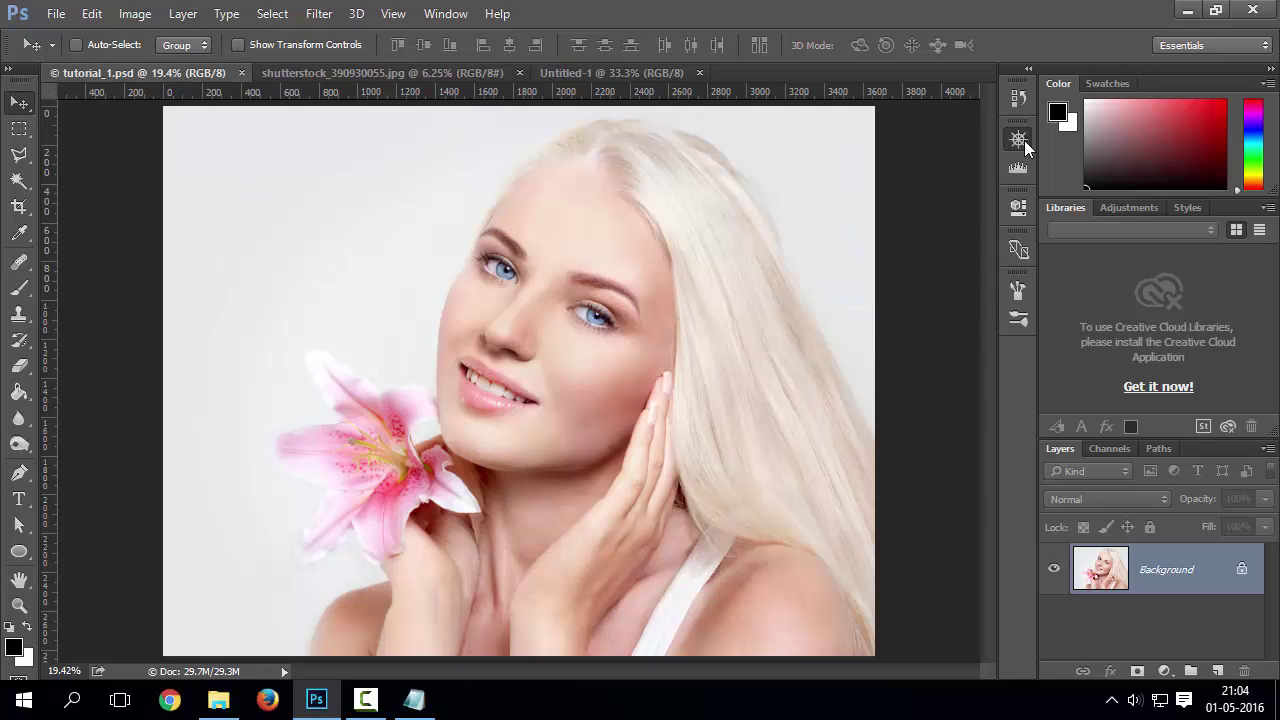
{"action": "left_click", "coordinate": [1018, 139]}
{"action": "left_click_drag", "start_coordinate": [989, 290], "coordinate": [742, 322]}
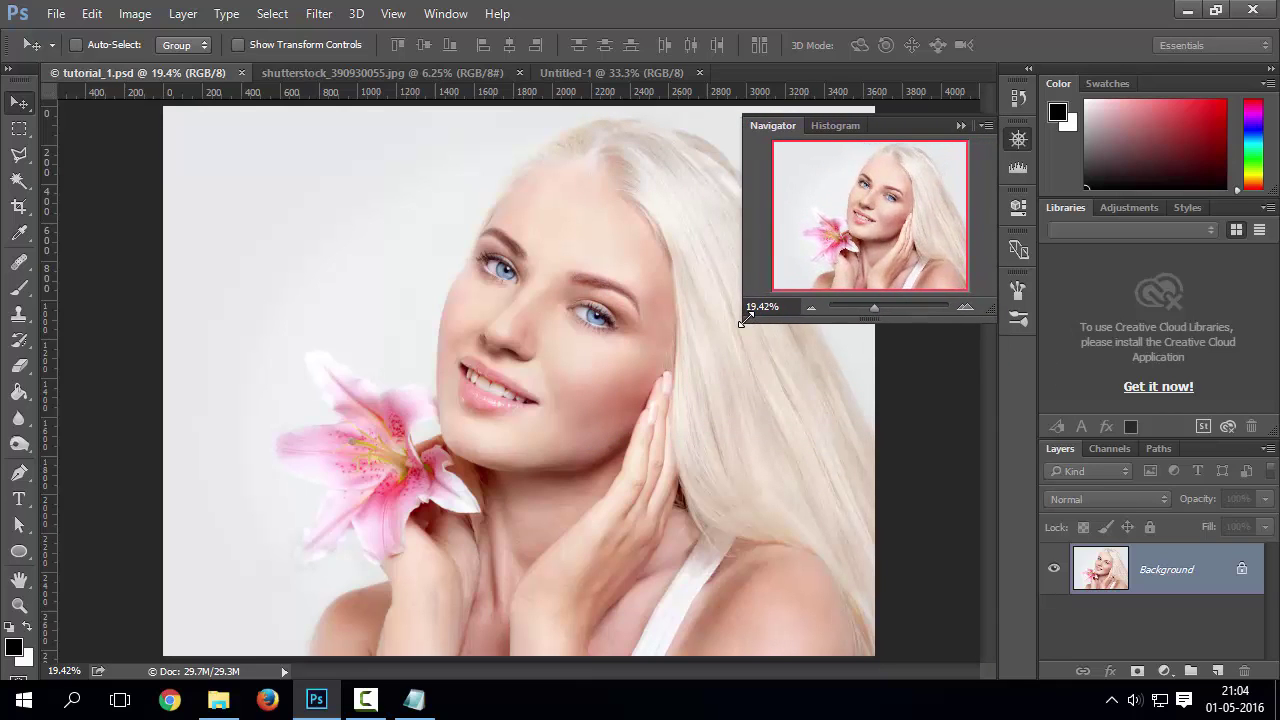
{"action": "left_click", "coordinate": [1018, 141]}
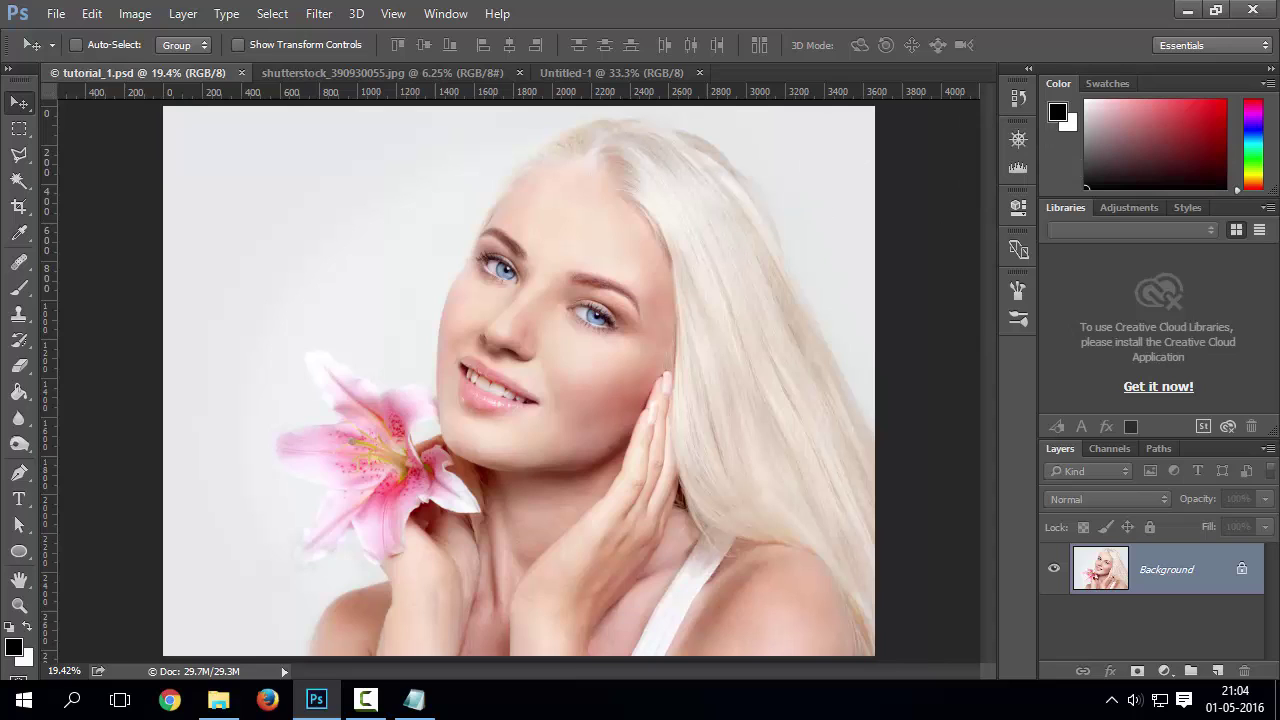
- Select the Rotate View tool from the Hand tool group
{"action": "left_click", "coordinate": [16, 582]}
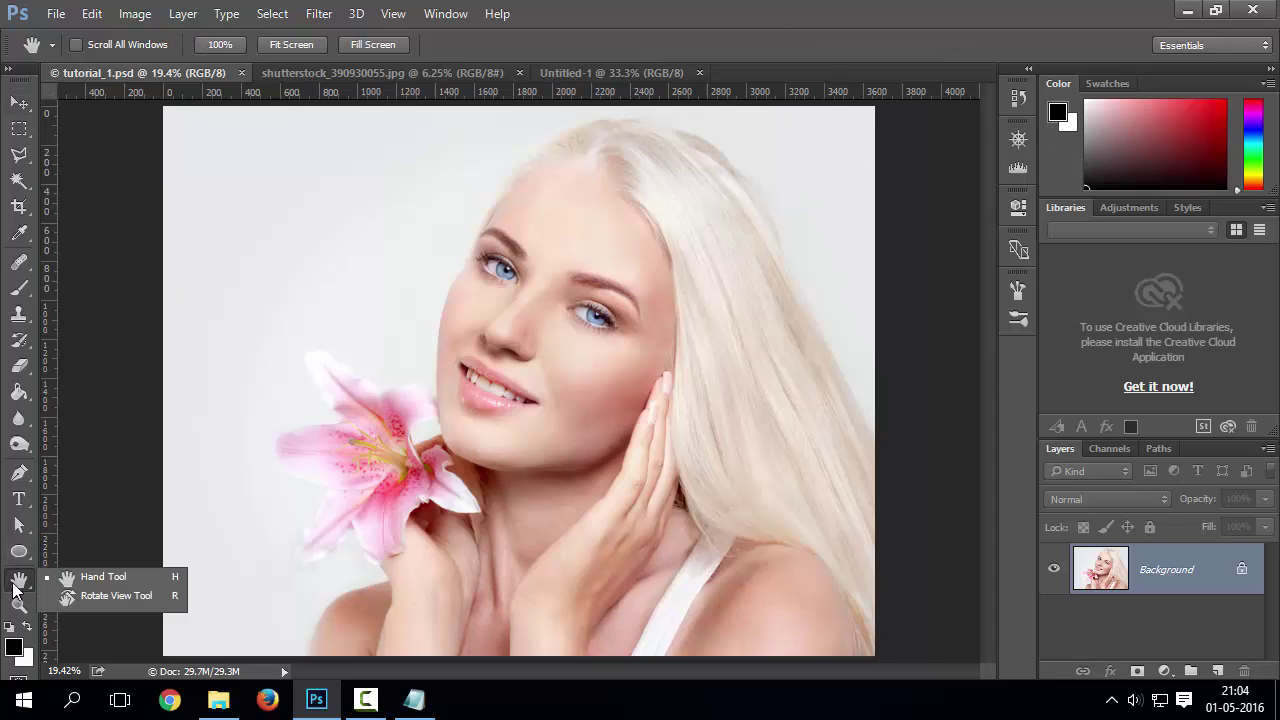
{"action": "left_click", "coordinate": [116, 596]}
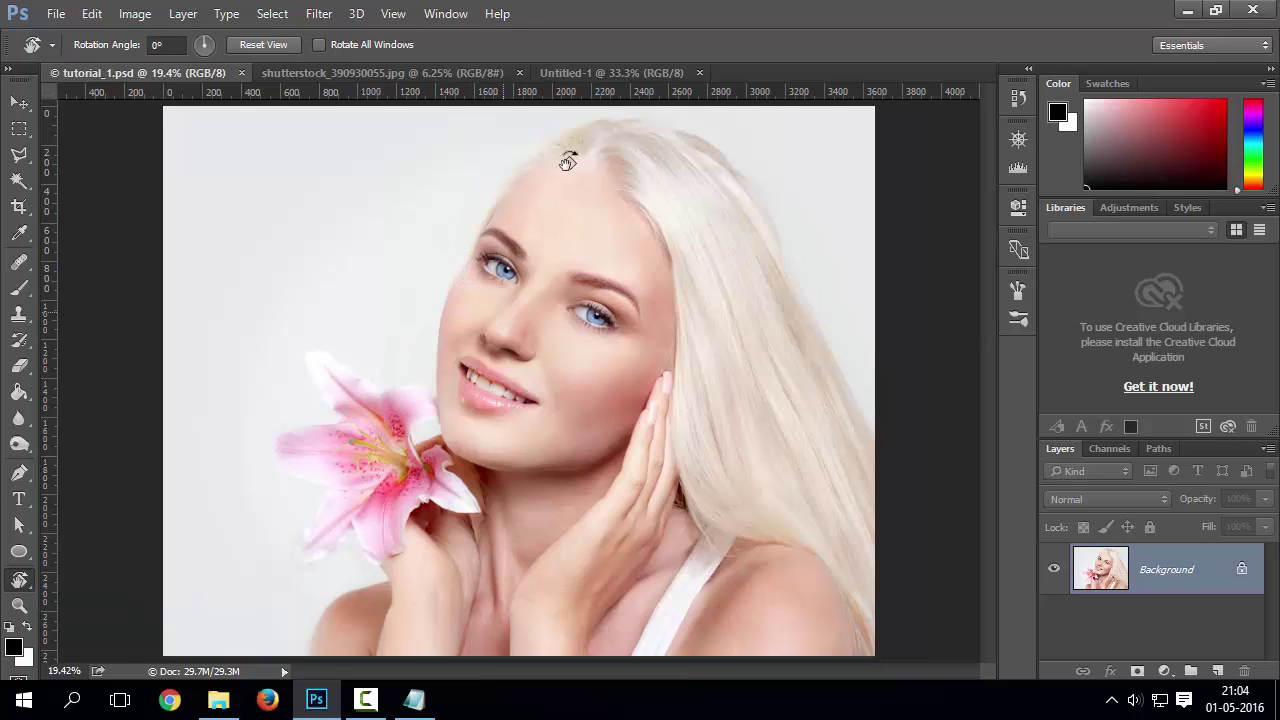
{"action": "scroll", "coordinate": [497, 352], "scroll_direction": "up", "scroll_amount": 2}
{"action": "scroll", "coordinate": [480, 377], "scroll_direction": "down", "scroll_amount": 1}
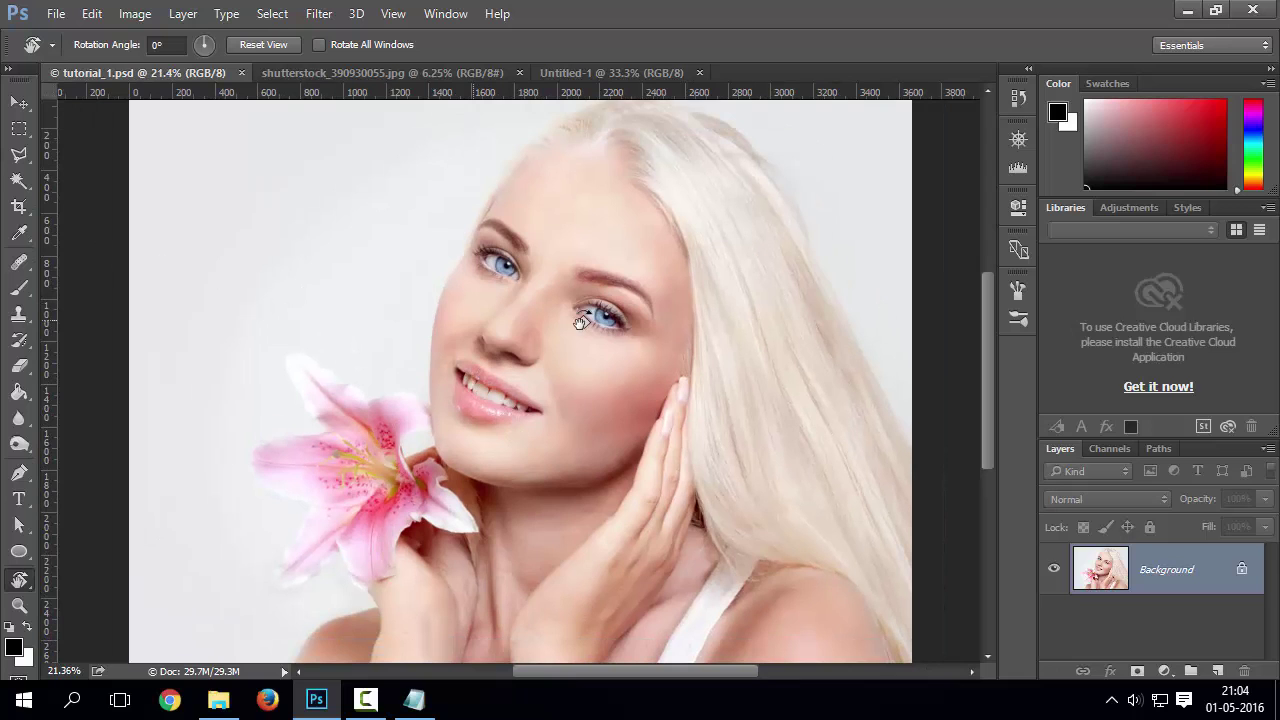
- Rotate the canvas view to 30° and then 45°, then turn it back upright to 0°
{"action": "left_click_drag", "start_coordinate": [465, 321], "coordinate": [506, 320]}
{"action": "scroll", "coordinate": [507, 320], "scroll_direction": "up", "scroll_amount": 4}
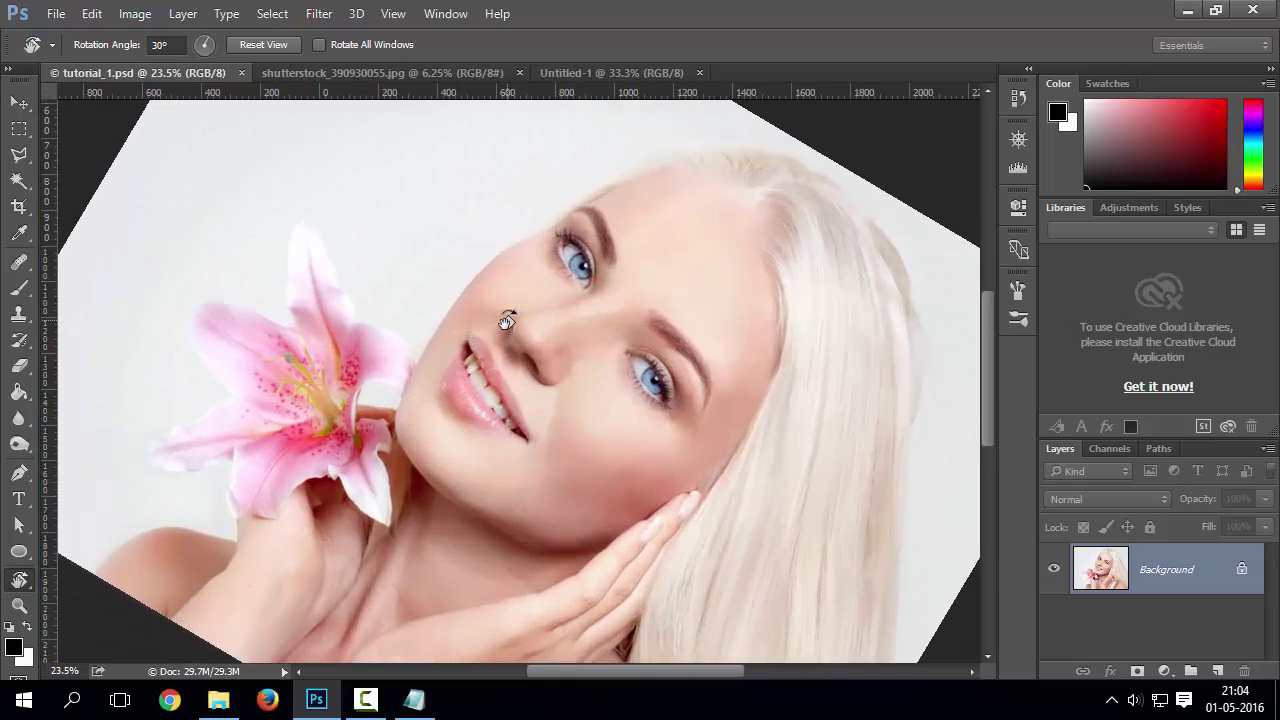
{"action": "scroll", "coordinate": [507, 320], "scroll_direction": "up", "scroll_amount": 3}
{"action": "scroll", "coordinate": [480, 392], "scroll_direction": "down", "scroll_amount": 2}
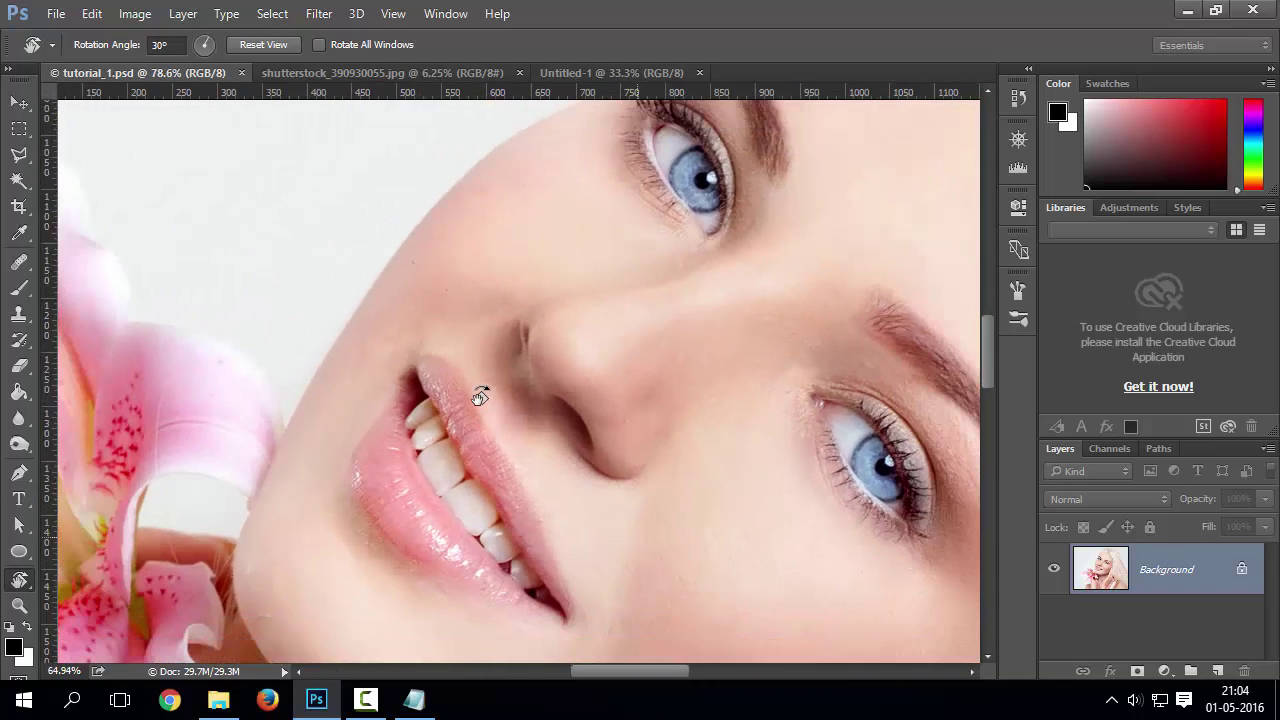
{"action": "left_click_drag", "start_coordinate": [551, 406], "coordinate": [657, 406]}
{"action": "mouse_move", "coordinate": [560, 342]}
{"action": "left_mouse_down"}
{"action": "mouse_move", "coordinate": [597, 346]}
{"action": "mouse_move", "coordinate": [563, 323]}
{"action": "left_mouse_up"}
{"action": "scroll", "coordinate": [563, 323], "scroll_direction": "down", "scroll_amount": 10}
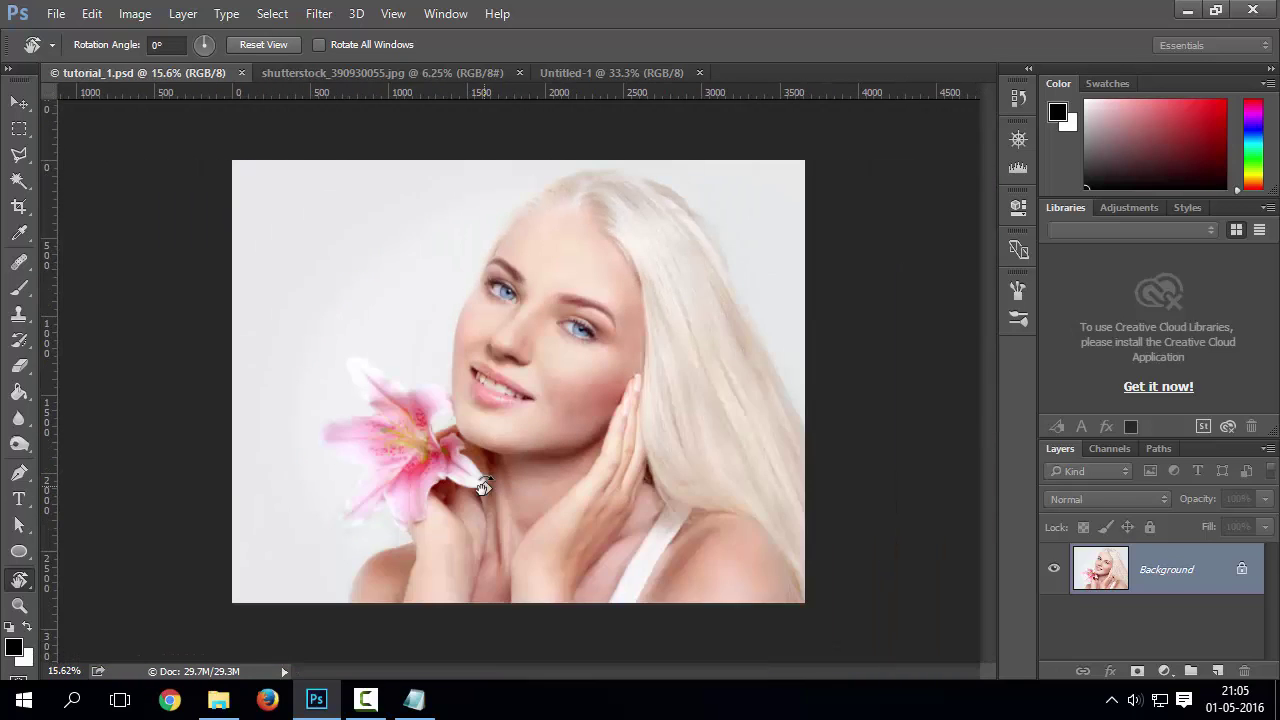
{"action": "scroll", "coordinate": [481, 487], "scroll_direction": "up", "scroll_amount": 5}
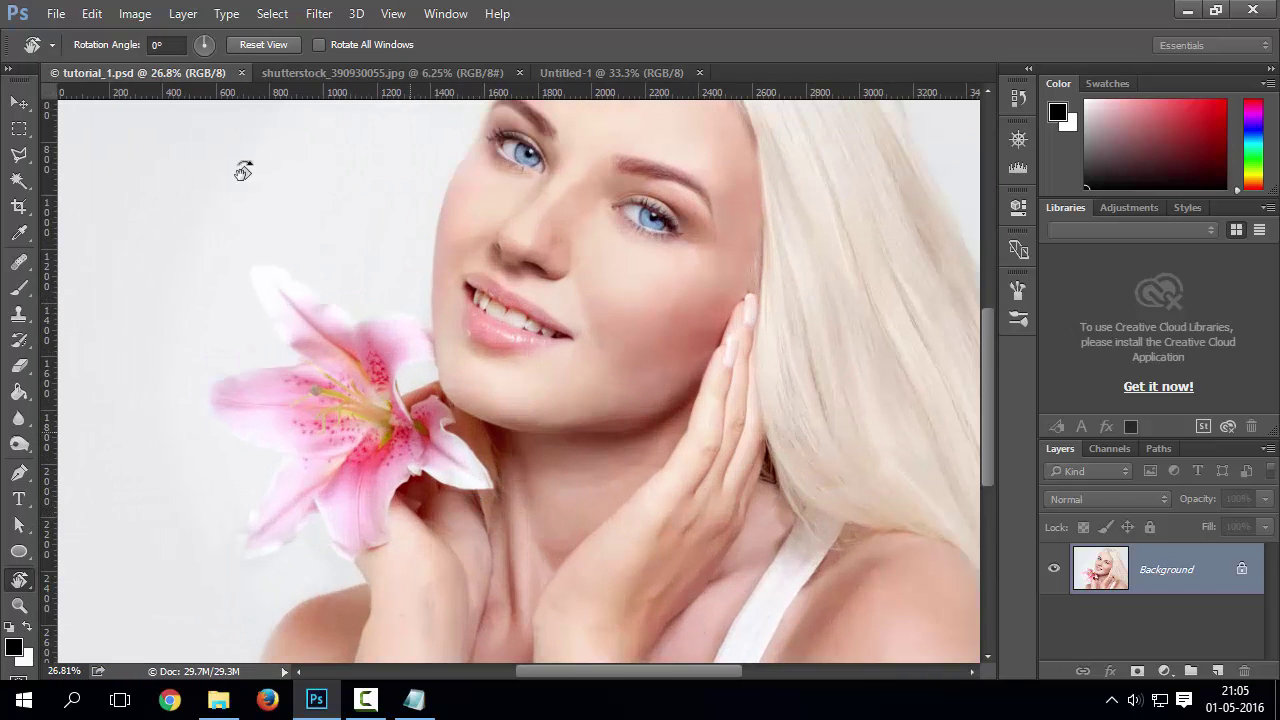
- Open Edit > Preferences, go to Tools, and enable Zoom with Scroll Wheel
{"action": "left_click", "coordinate": [91, 14]}
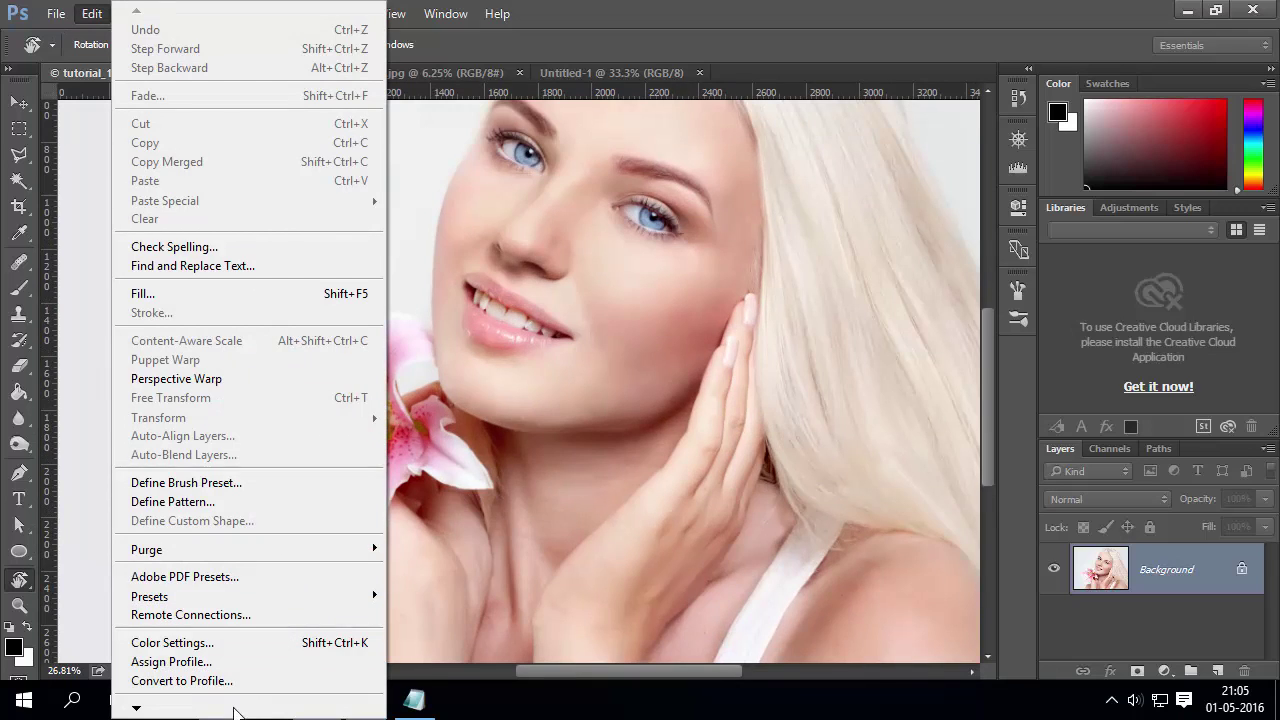
{"action": "mouse_move", "coordinate": [147, 709]}
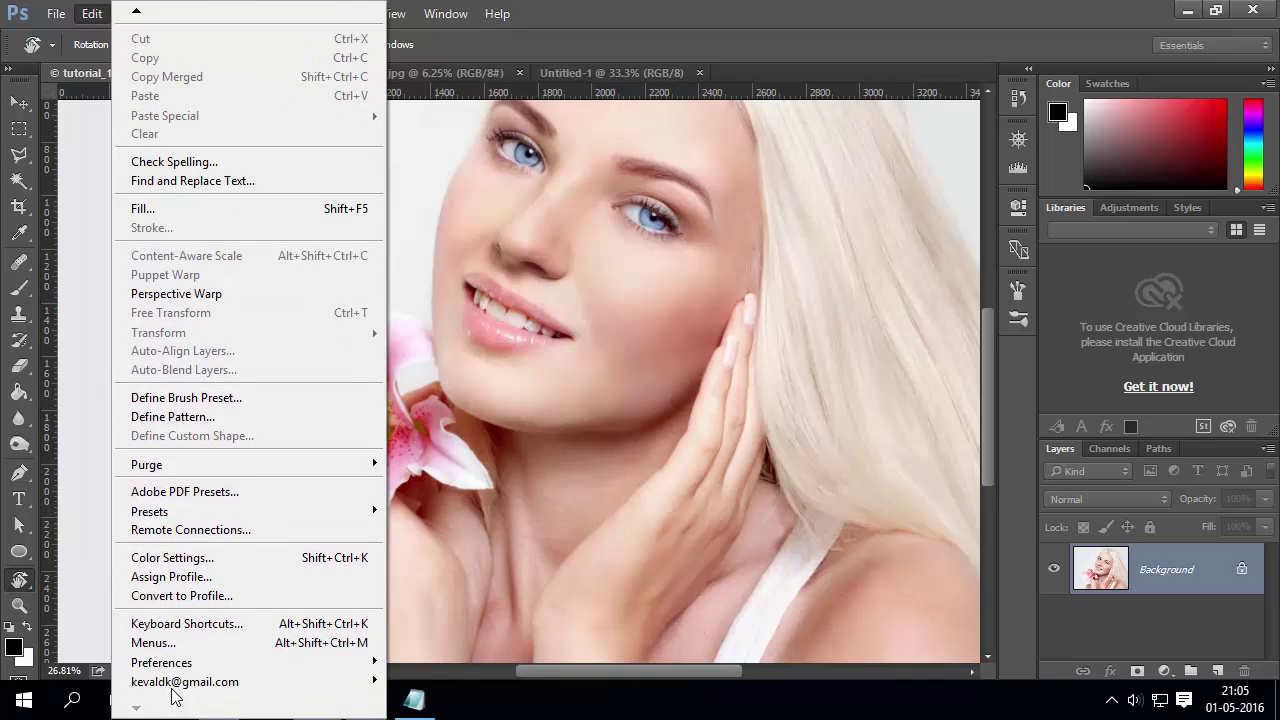
{"action": "mouse_move", "coordinate": [243, 668]}
{"action": "left_click", "coordinate": [457, 304]}
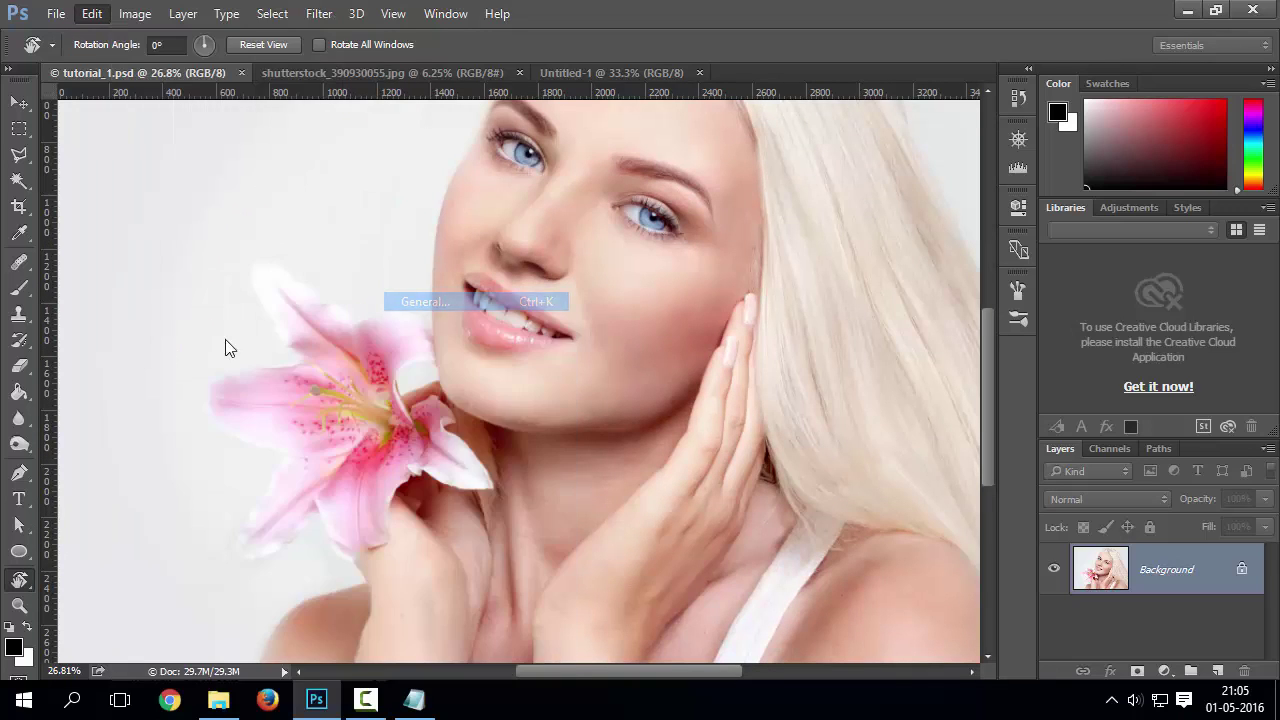
{"action": "left_click", "coordinate": [201, 200]}
{"action": "left_click", "coordinate": [218, 143]}
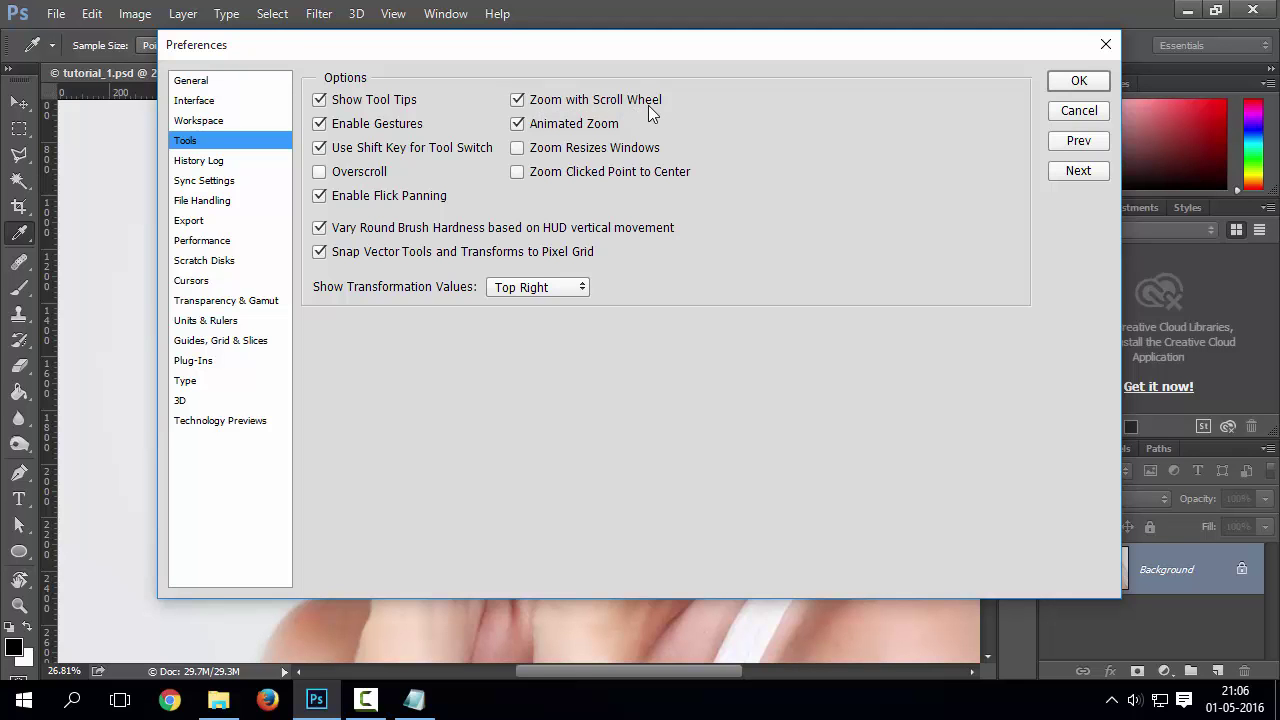
{"action": "mouse_move", "coordinate": [648, 110]}
{"action": "left_click", "coordinate": [541, 102]}
- Confirm the preference change with OK
{"action": "left_click", "coordinate": [1079, 80]}
{"action": "key", "text": "r"}
{"action": "scroll", "coordinate": [546, 414], "scroll_direction": "up", "scroll_amount": 4}
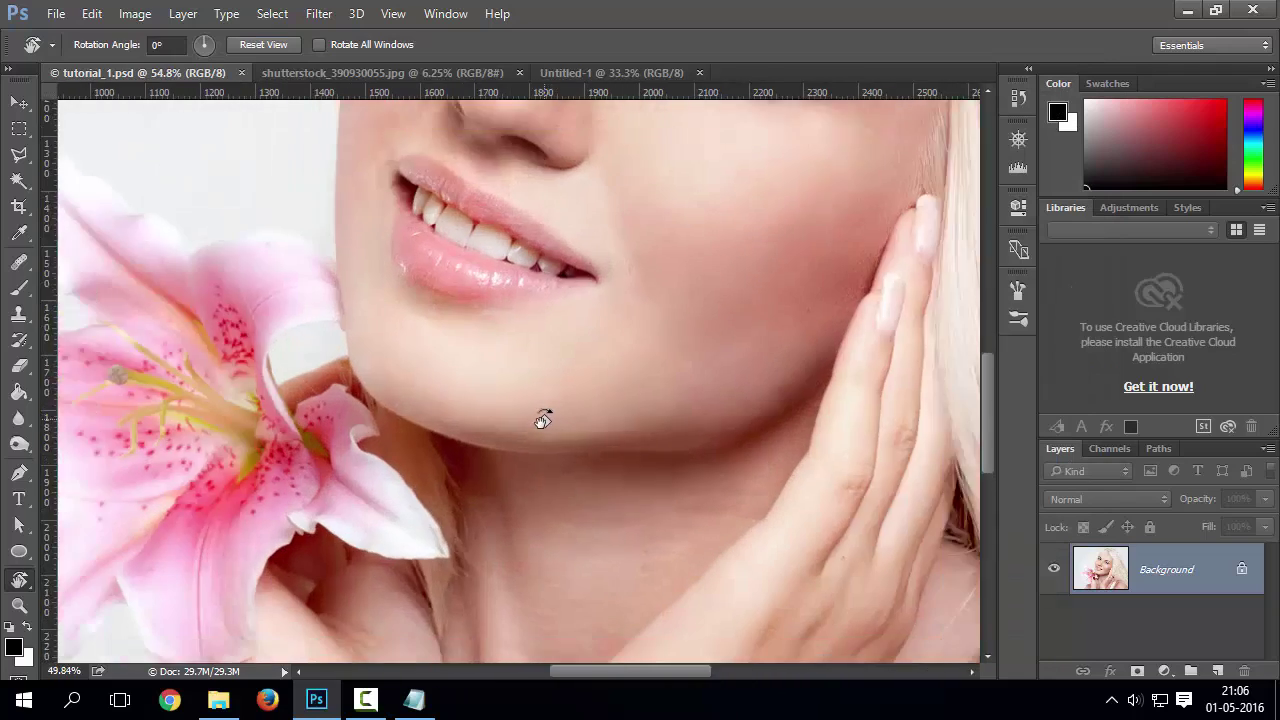
{"action": "scroll", "coordinate": [543, 420], "scroll_direction": "down", "scroll_amount": 5}
- With the Move tool, scroll-wheel zoom in on the mouth and back out to the whole face
{"action": "key", "text": "v"}
{"action": "scroll", "coordinate": [500, 335], "scroll_direction": "up", "scroll_amount": 8}
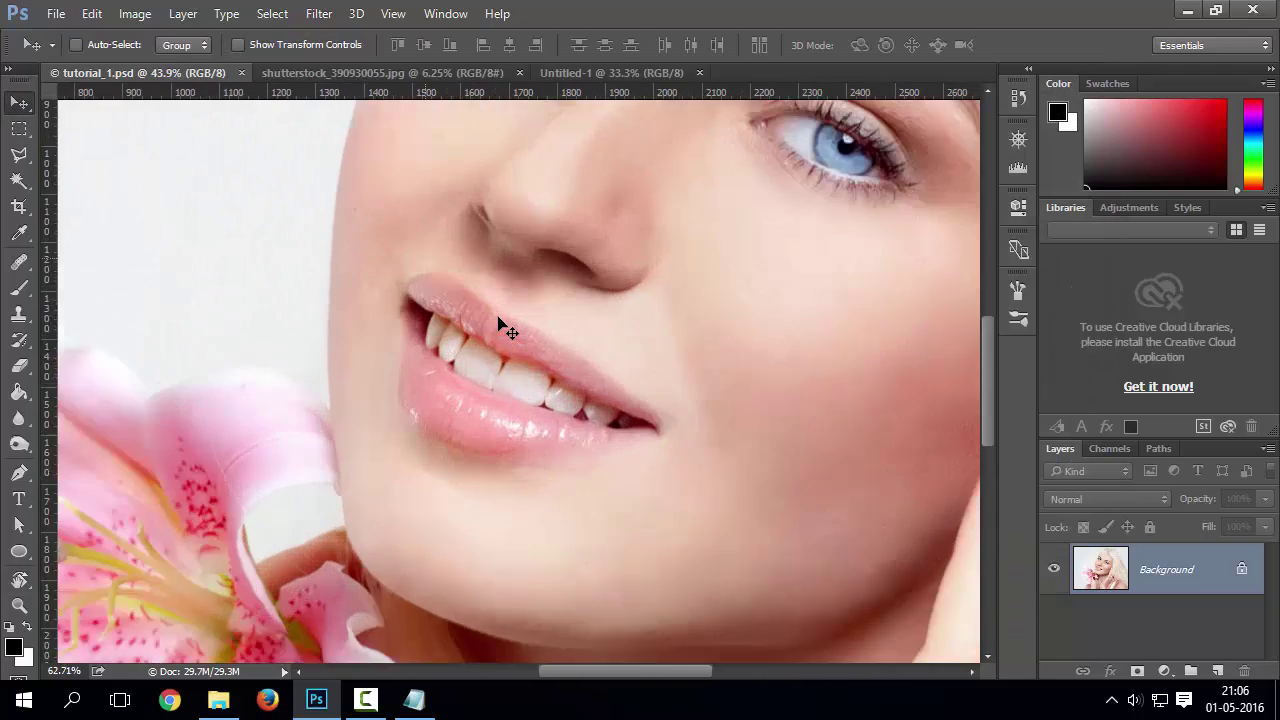
{"action": "scroll", "coordinate": [485, 380], "scroll_direction": "down", "scroll_amount": 7}
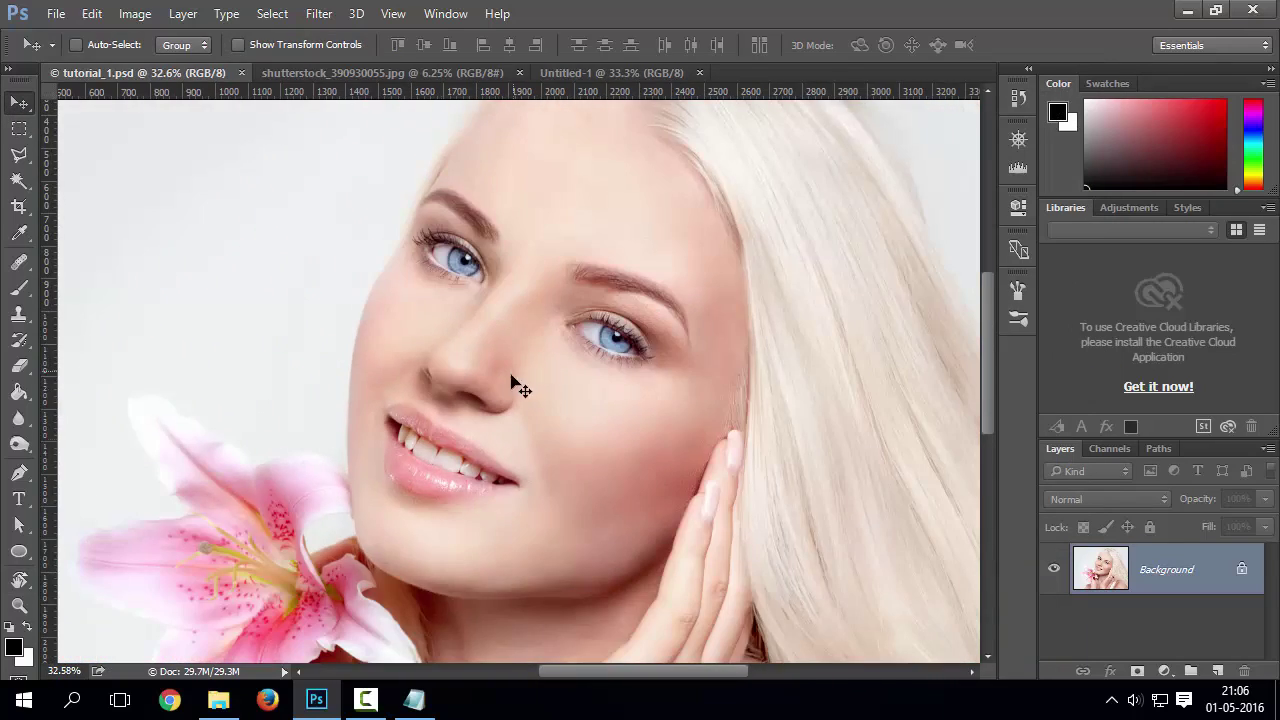
{"action": "scroll", "coordinate": [517, 380], "scroll_direction": "down", "scroll_amount": 1}
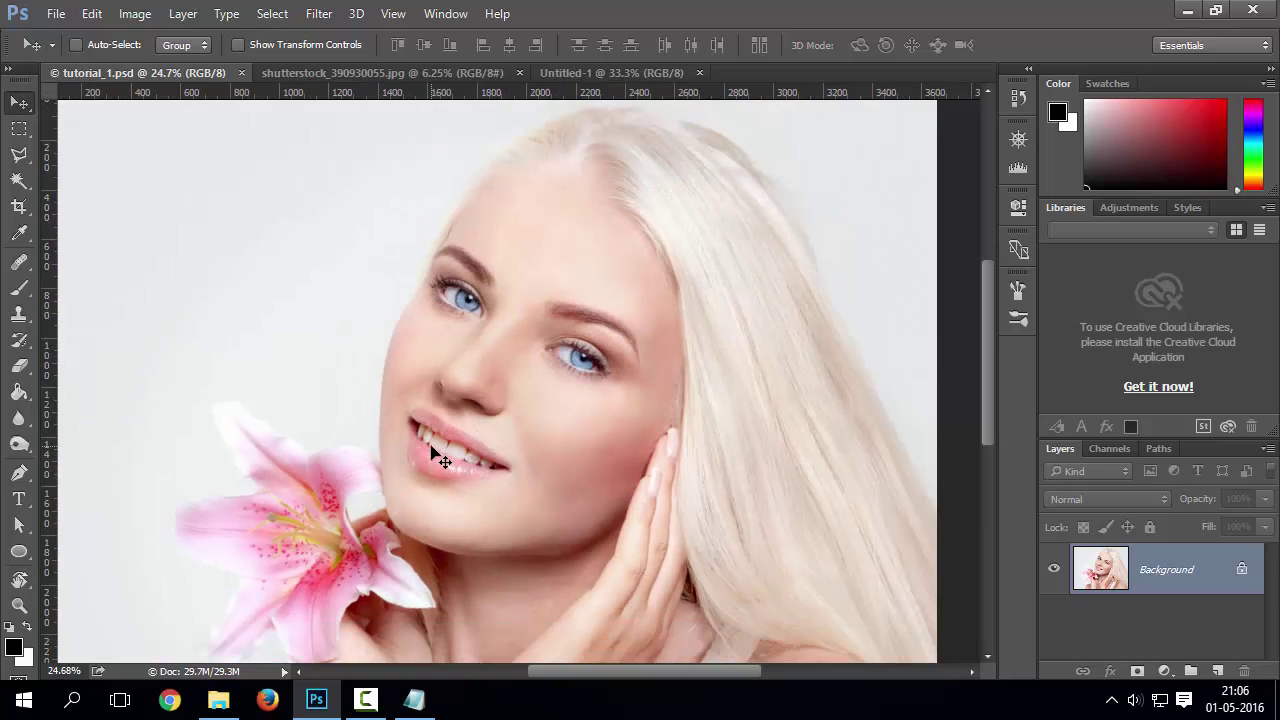